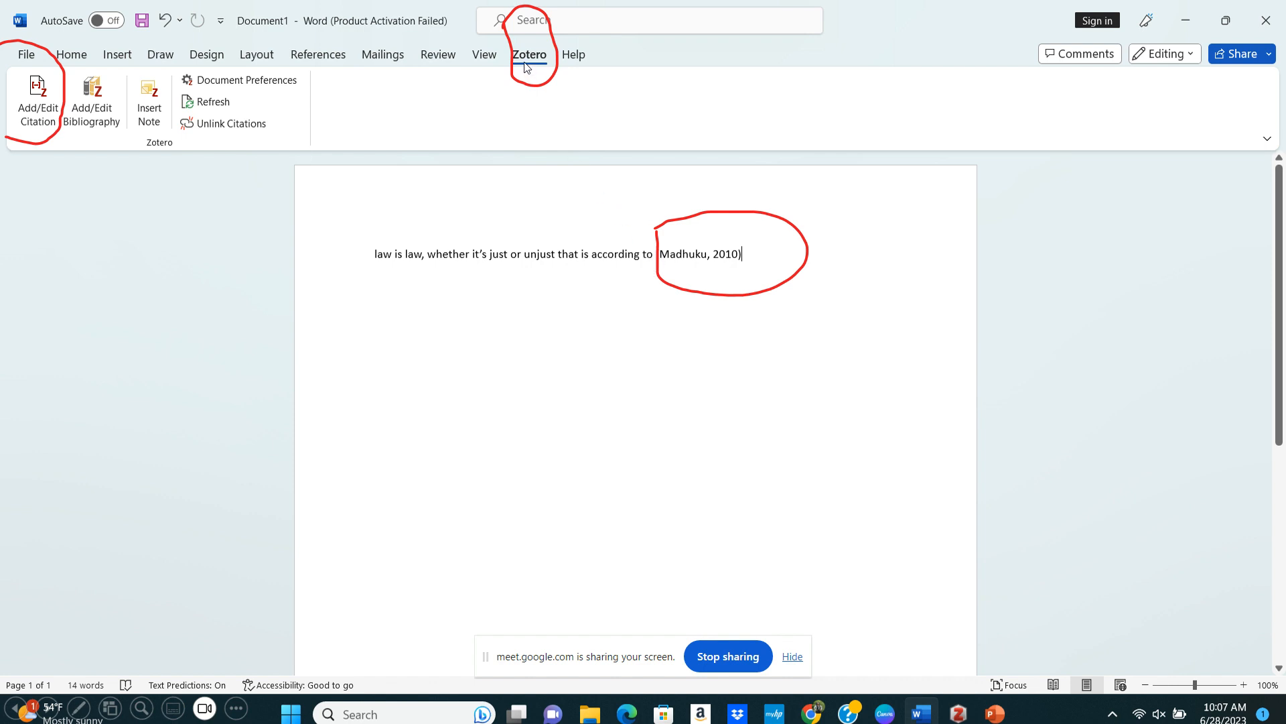
Advance past the final citation slide and exit the slide show
left_click(35, 128)
left_click(36, 127)
left_click(994, 721)
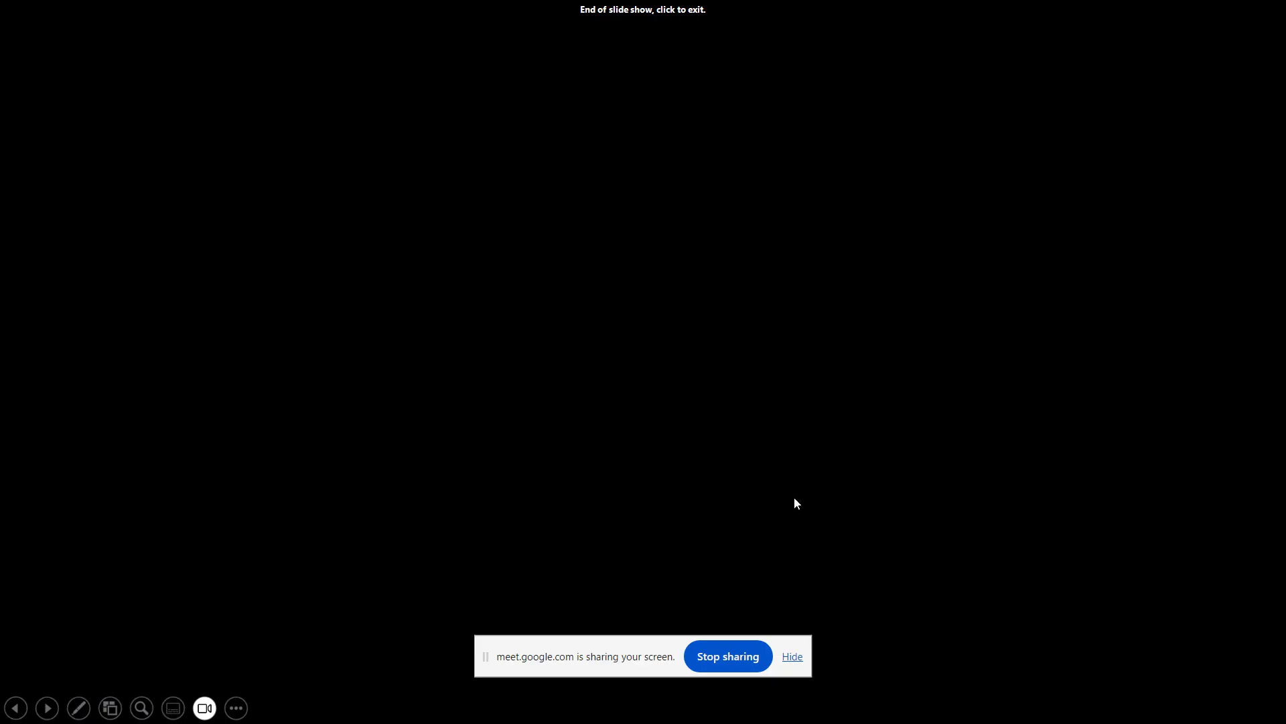
left_click(264, 477)
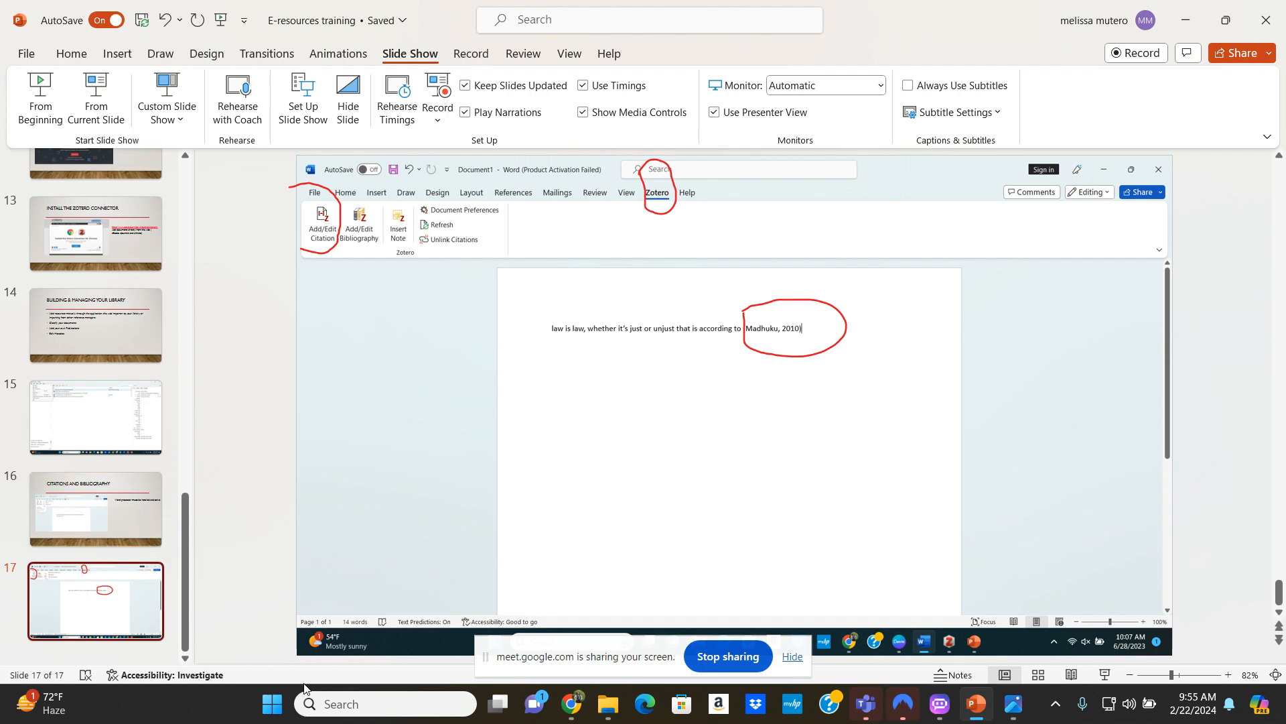
Open Word and create a new blank document
left_click(274, 704)
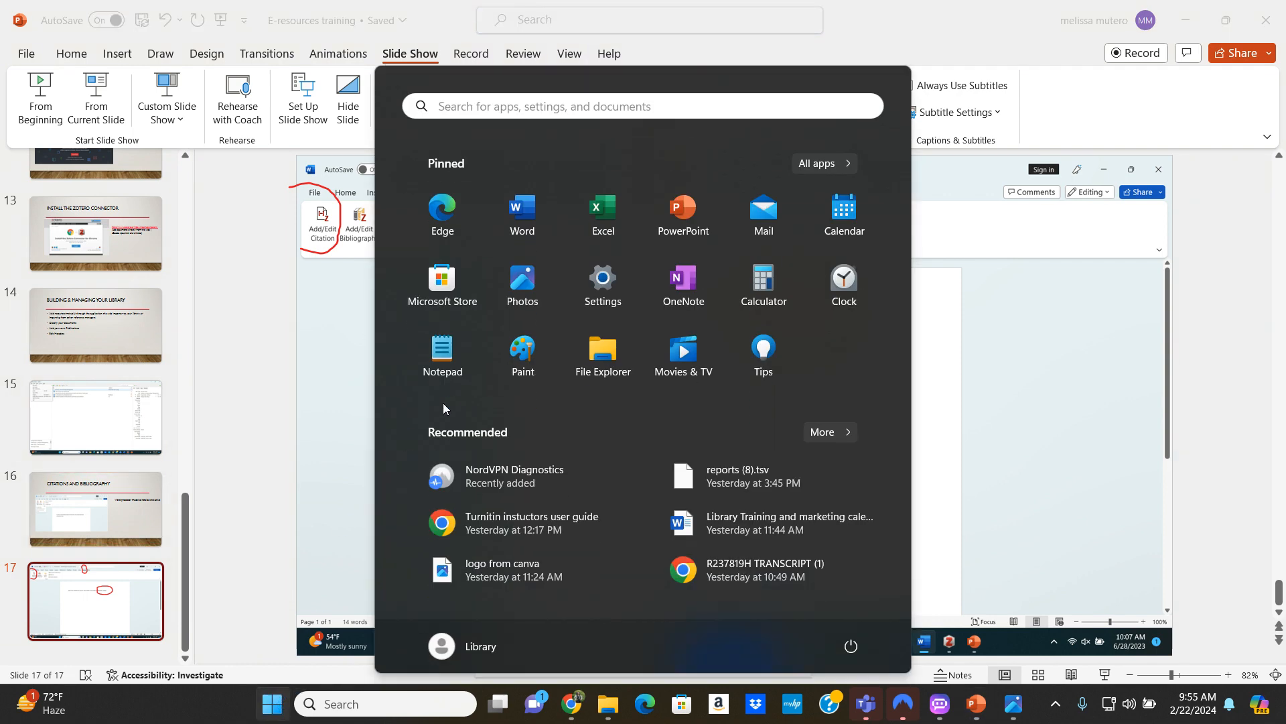
left_click(521, 238)
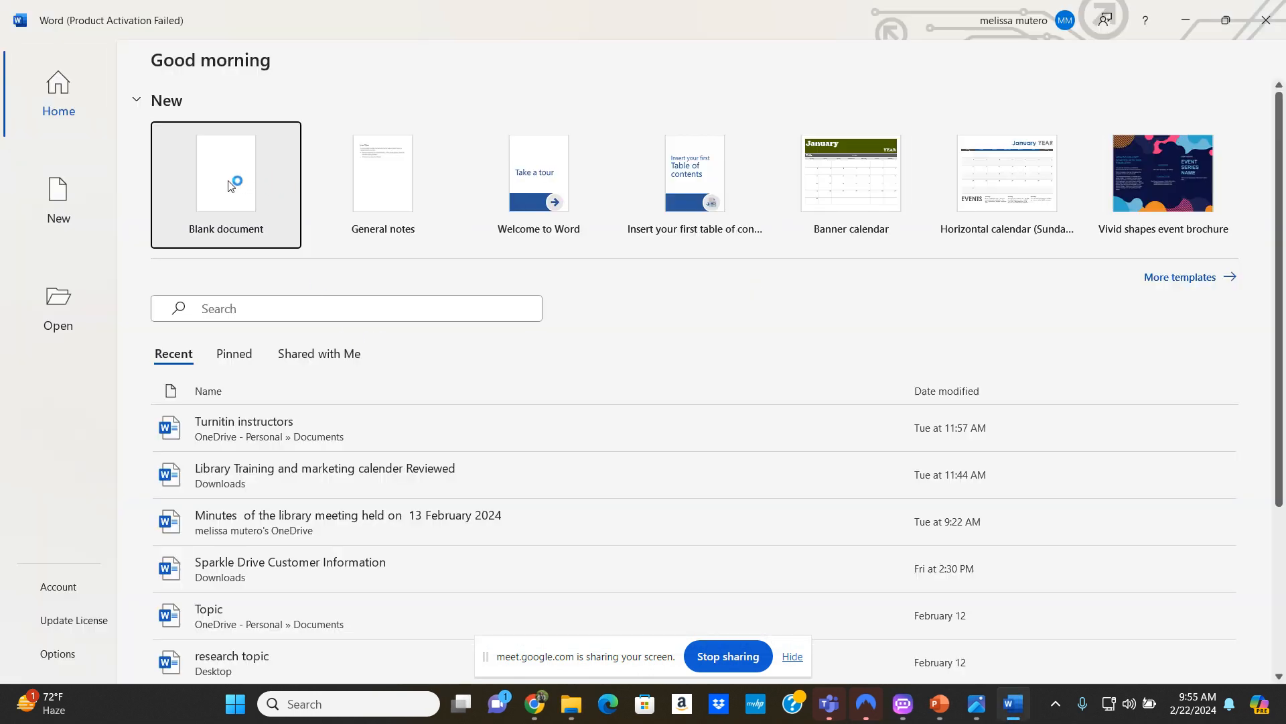
left_click(229, 185)
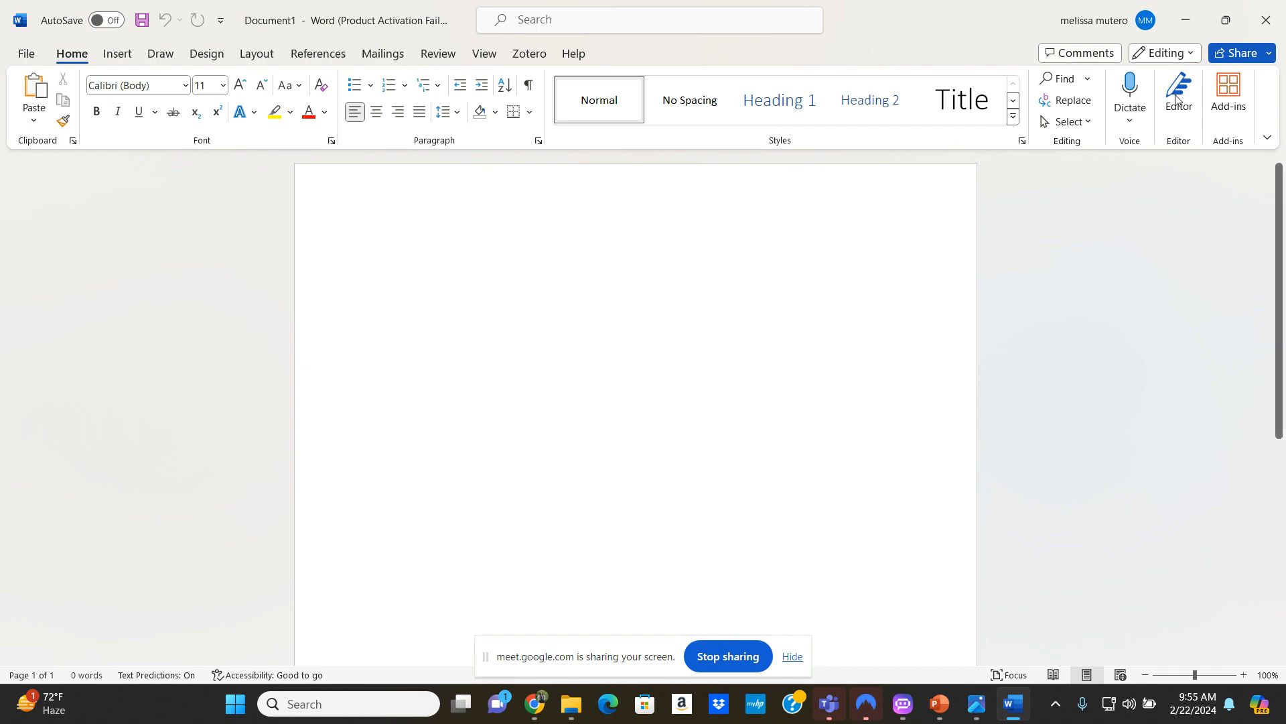
Clear the desktop by minimizing the Word, PowerPoint, browser and file windows and closing the NordVPN and Microsoft Teams windows
left_click(1187, 24)
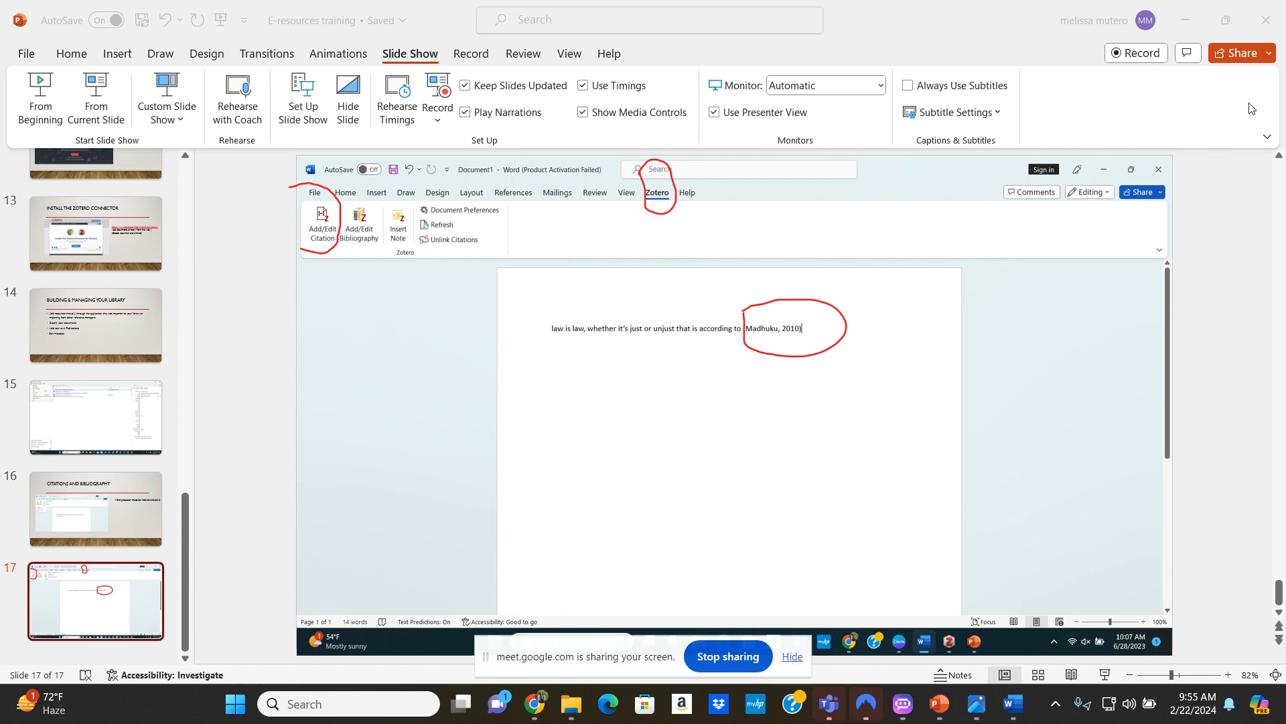
left_click(1189, 23)
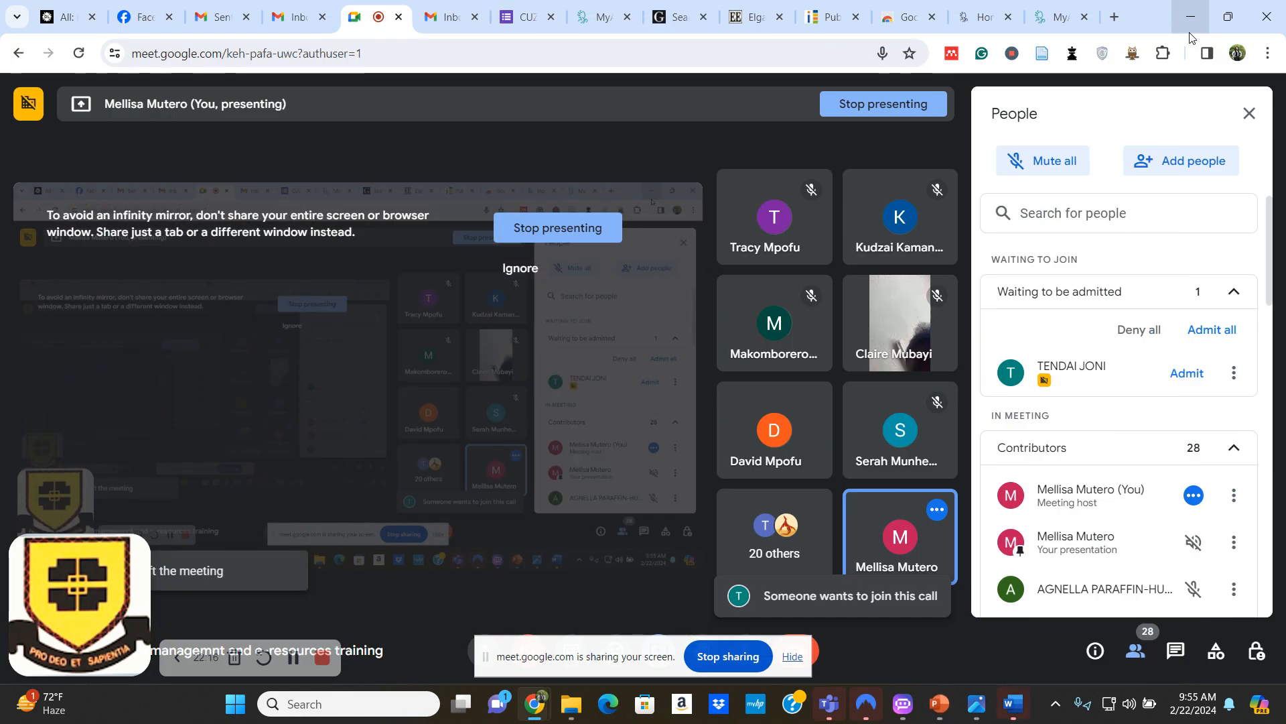
left_click(1191, 13)
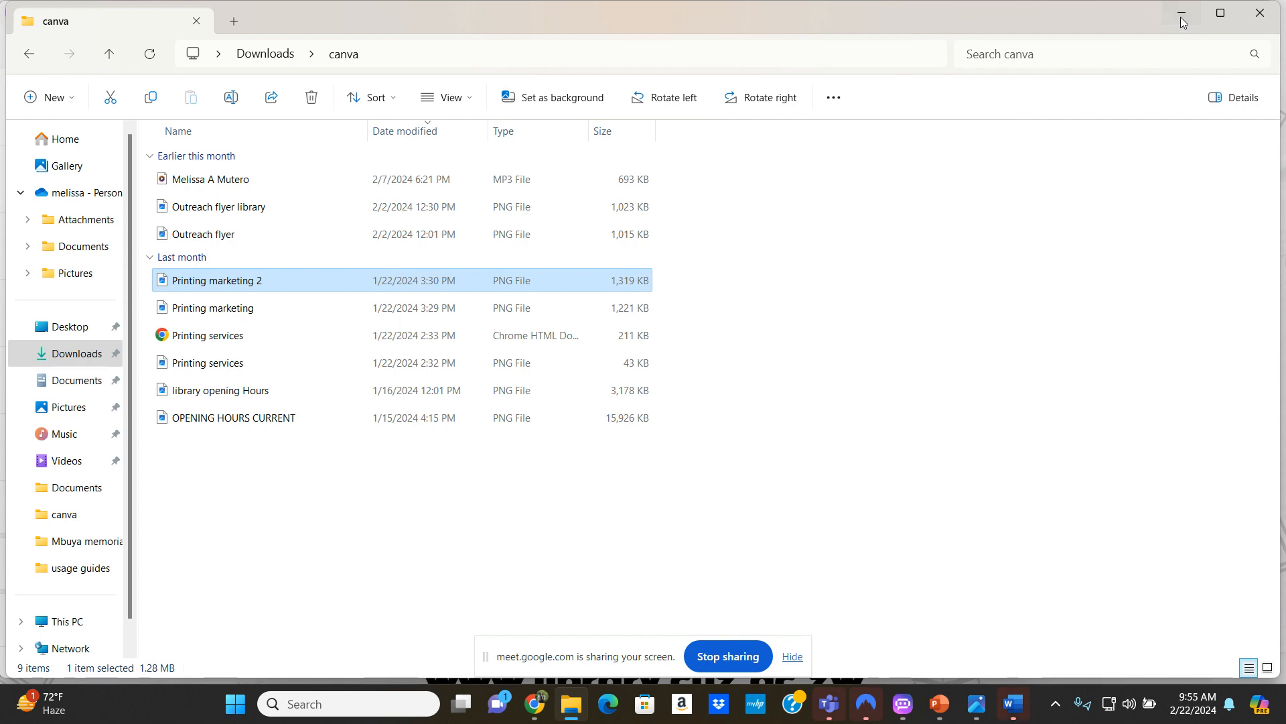
left_click(1181, 16)
left_click(1180, 18)
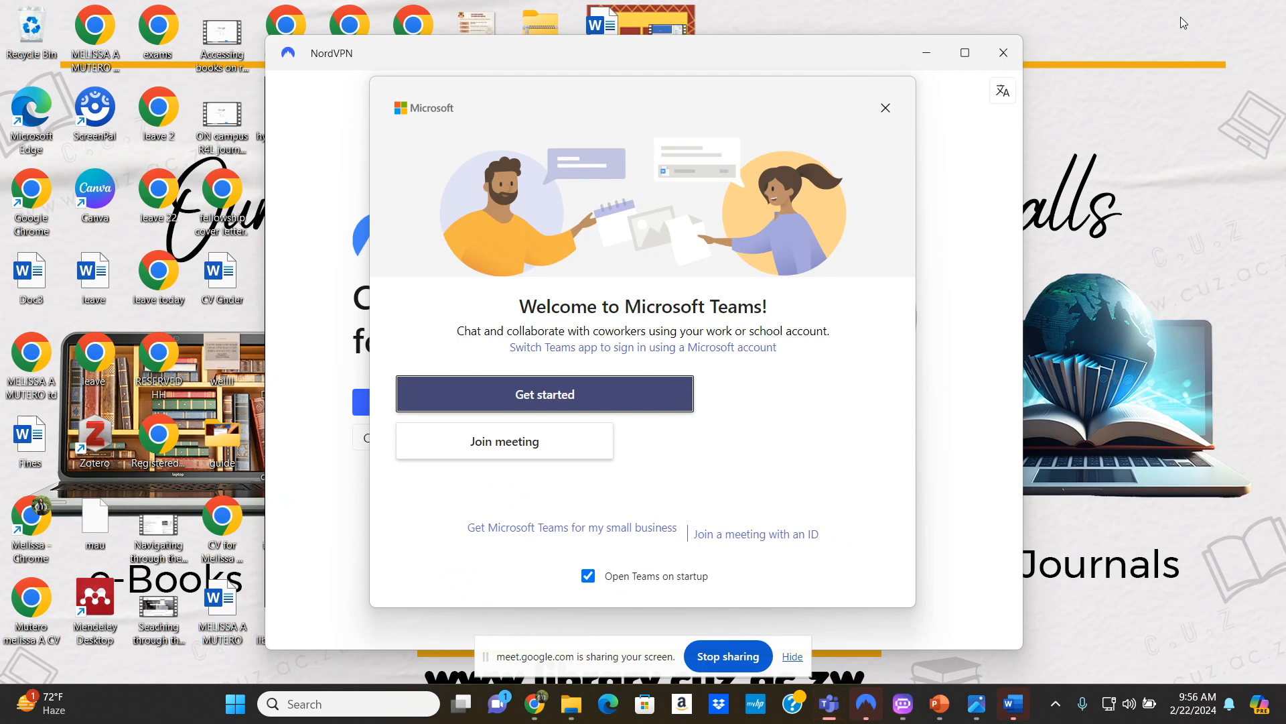
left_click(1001, 59)
left_click(1001, 59)
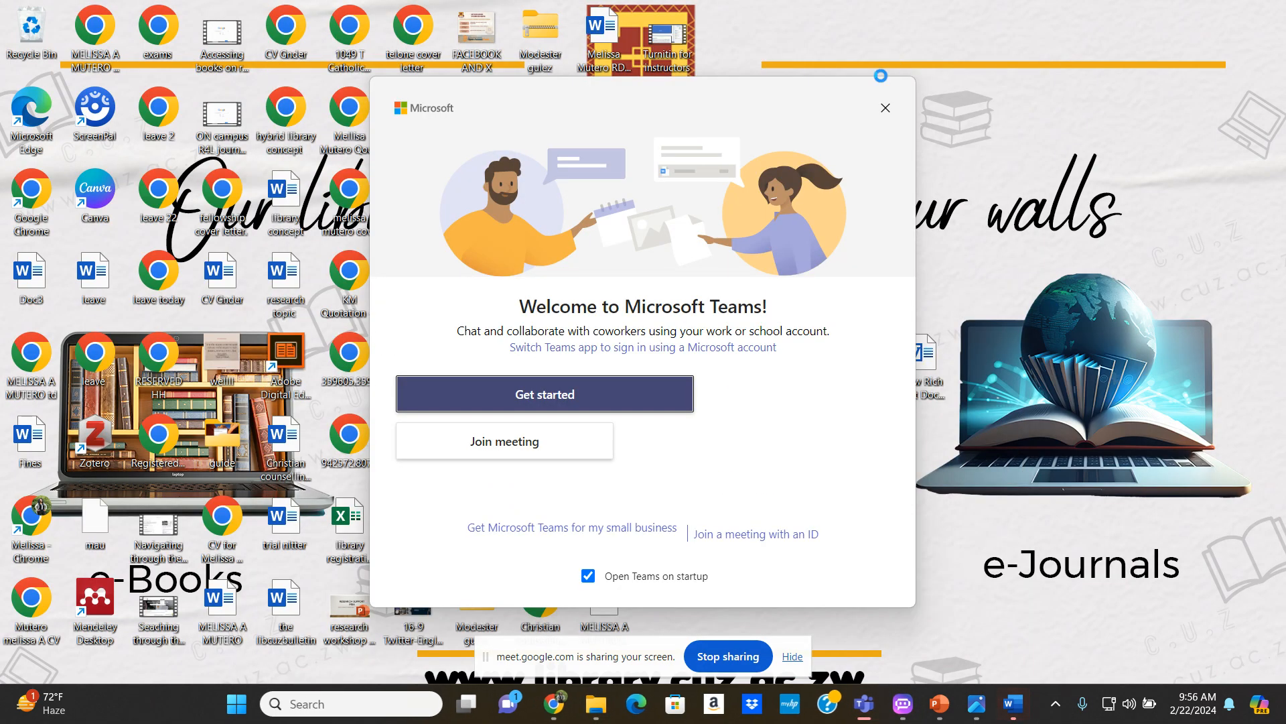
left_click(885, 109)
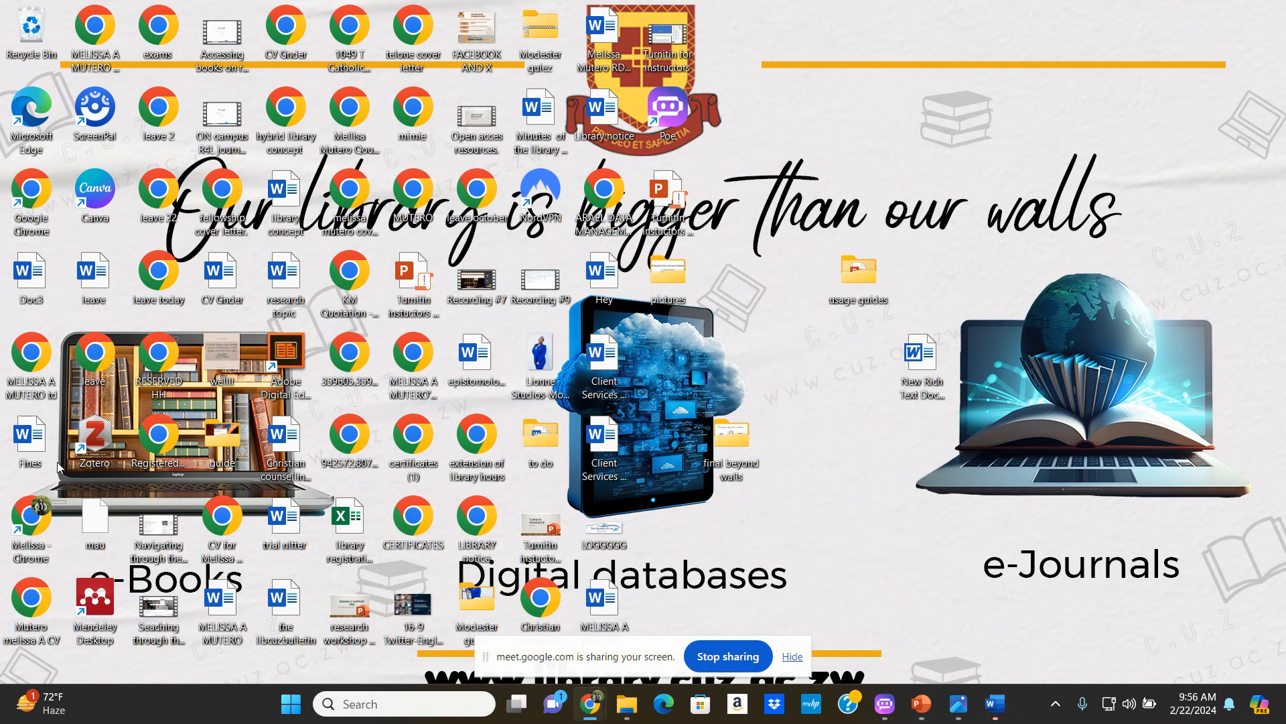
Launch Zotero from the desktop and display all items in My Library
double_click(96, 455)
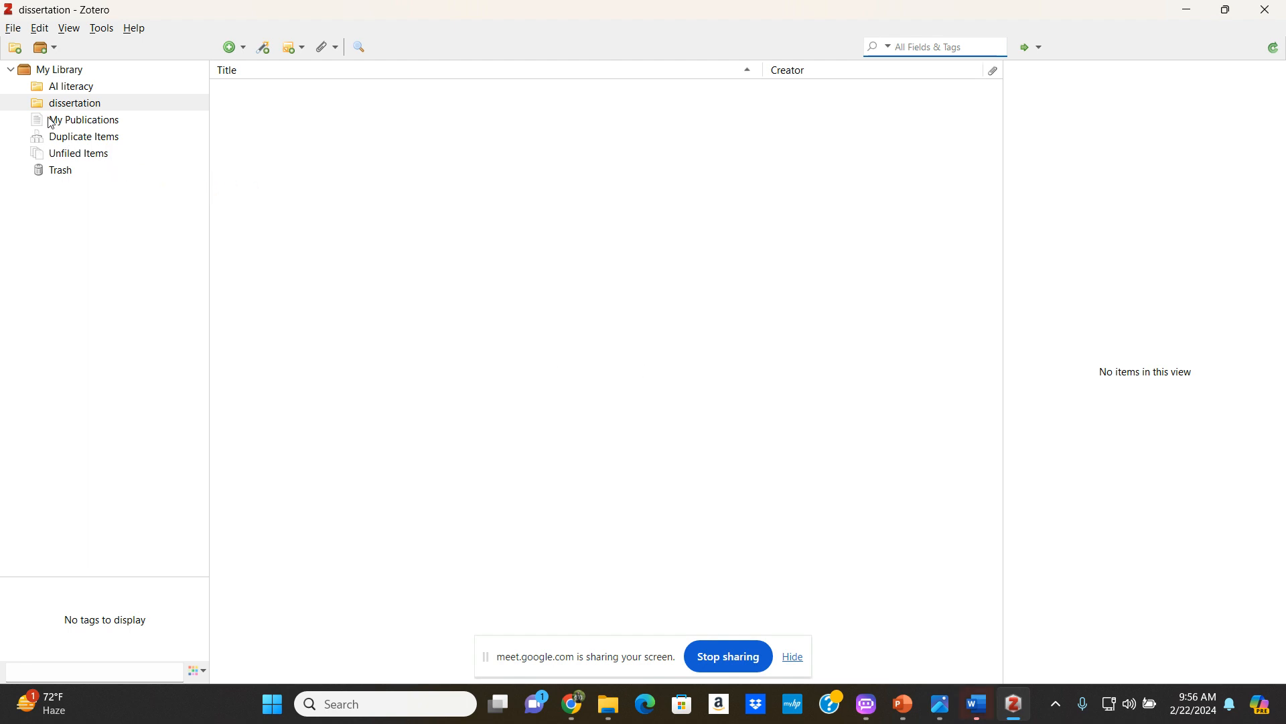
left_click(46, 70)
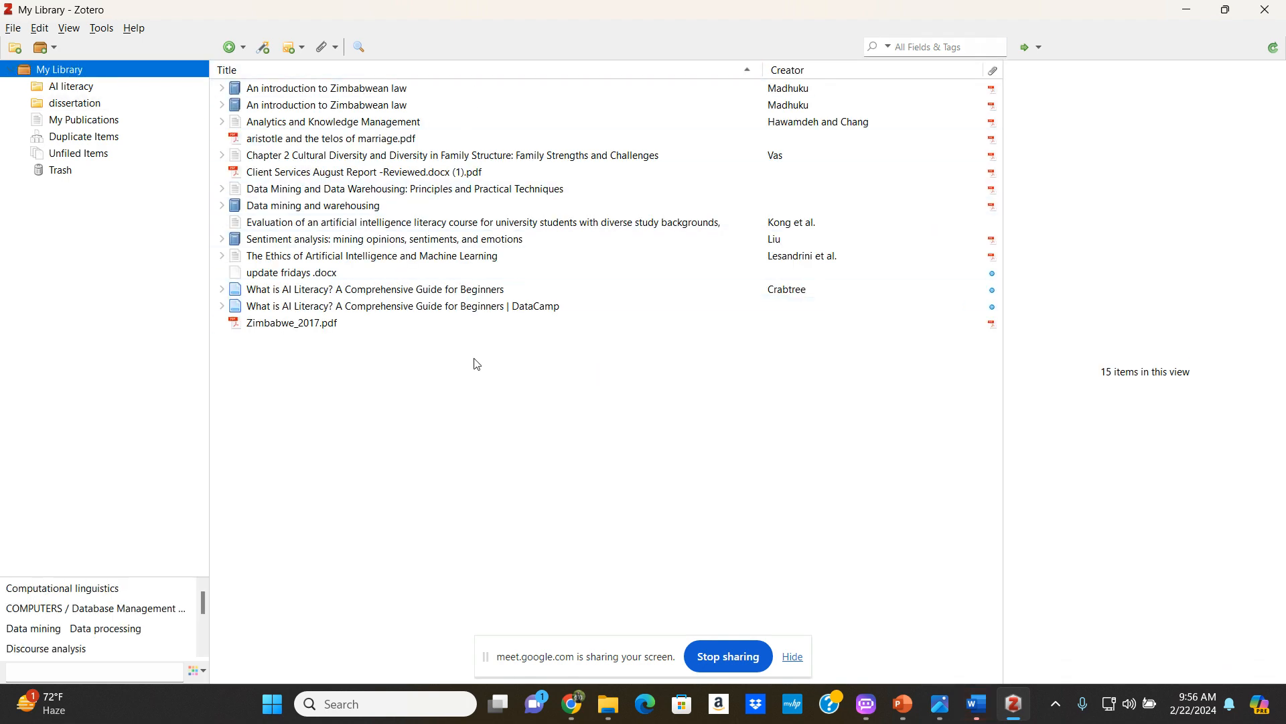
Switch to the blank Word document, dismiss the Office activation wizard, and write "My name is" followed by the presenter's first name
mouse_move(976, 717)
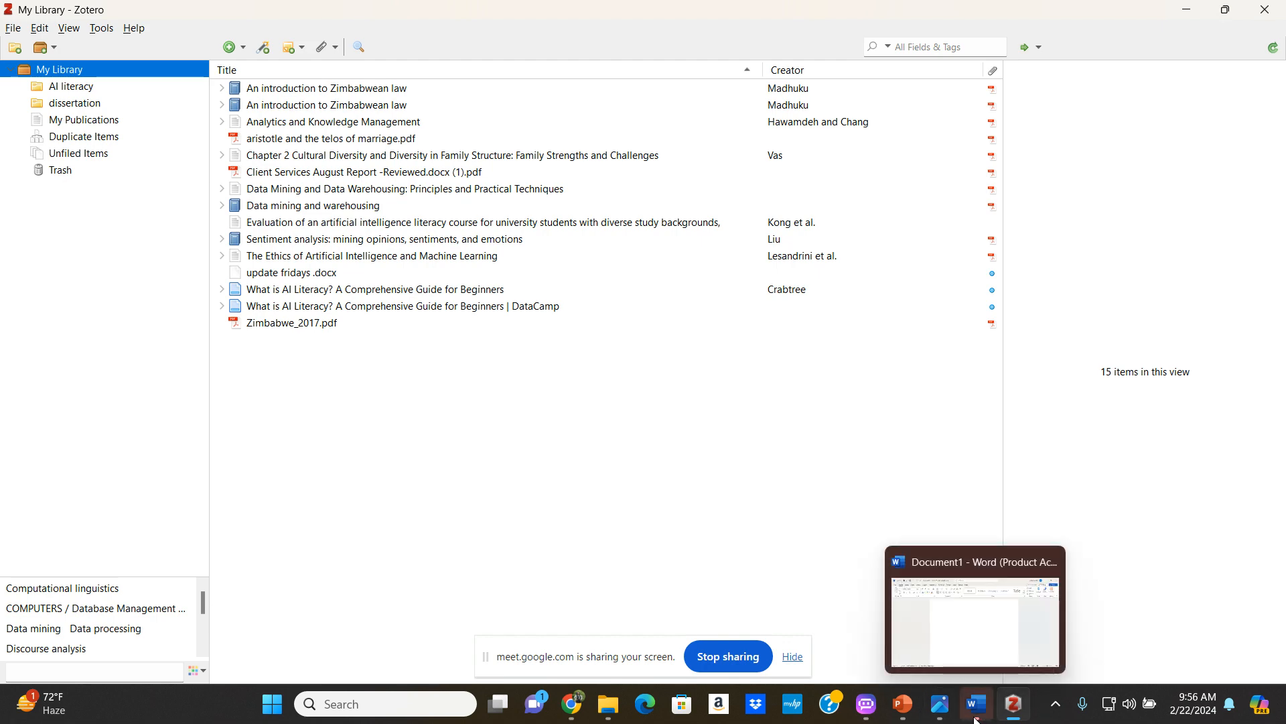
left_click(965, 644)
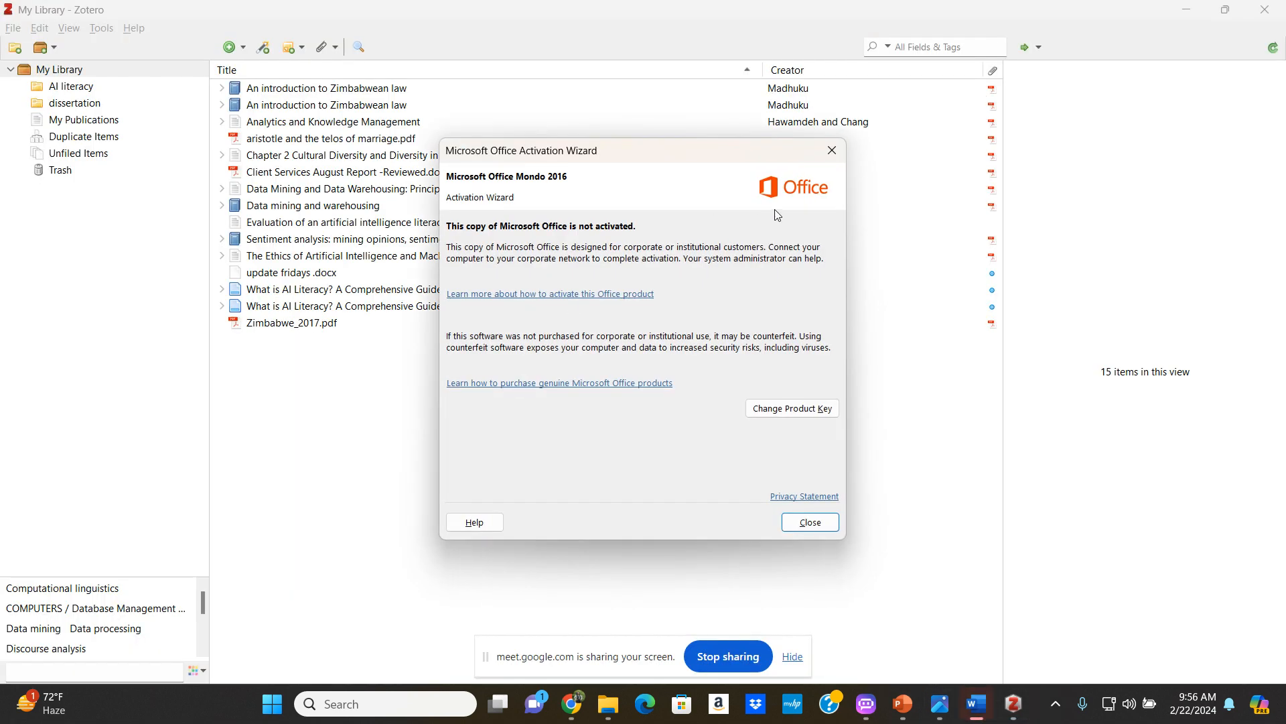
left_click(832, 150)
mouse_move(1018, 700)
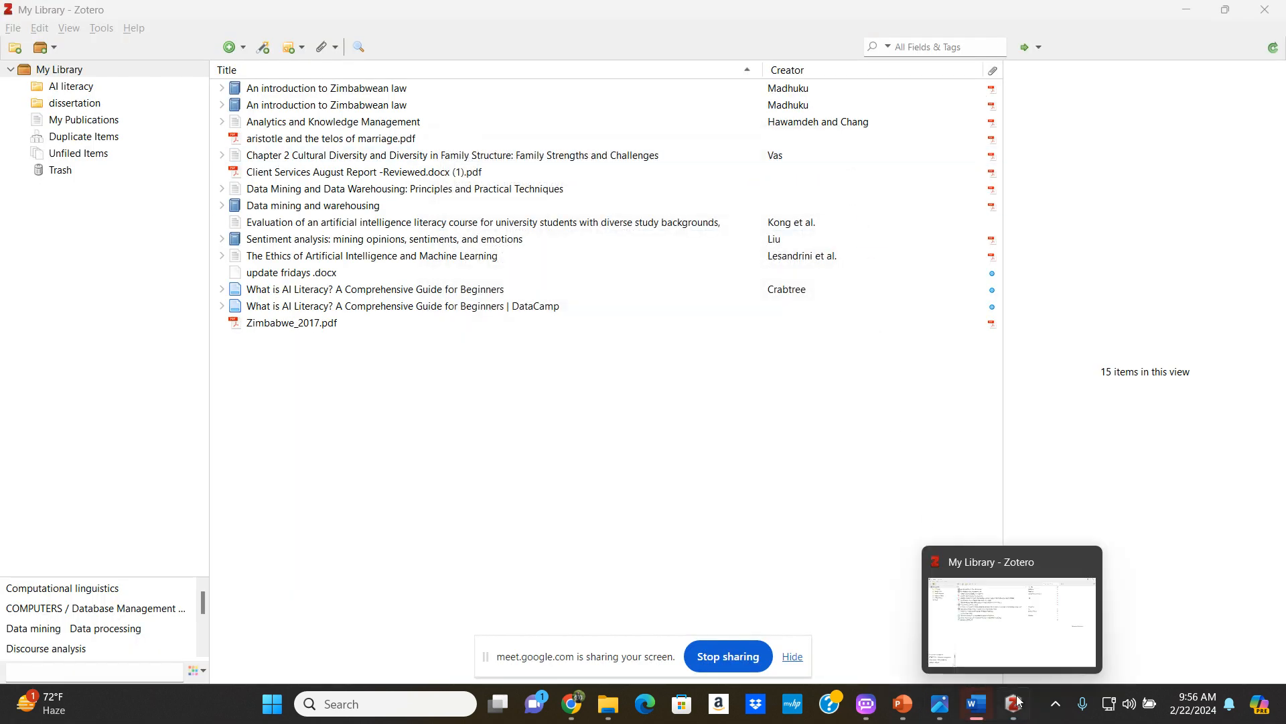
left_click(976, 704)
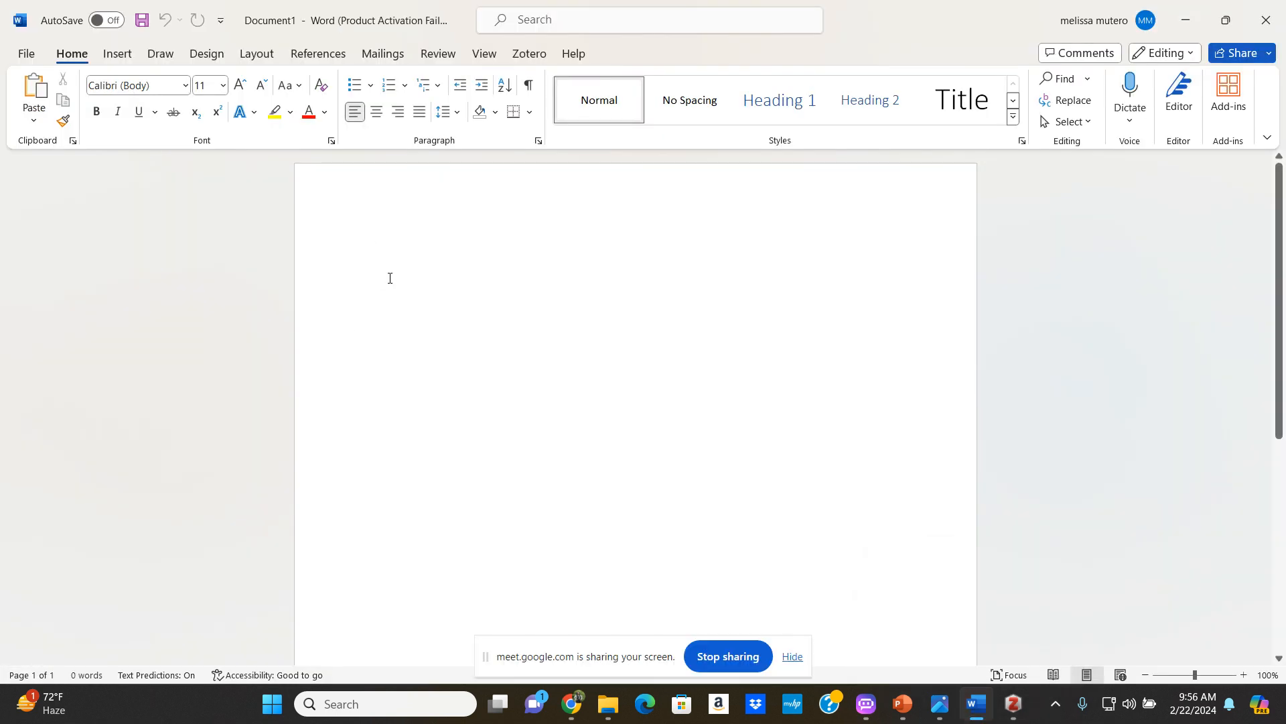
type("My name ")
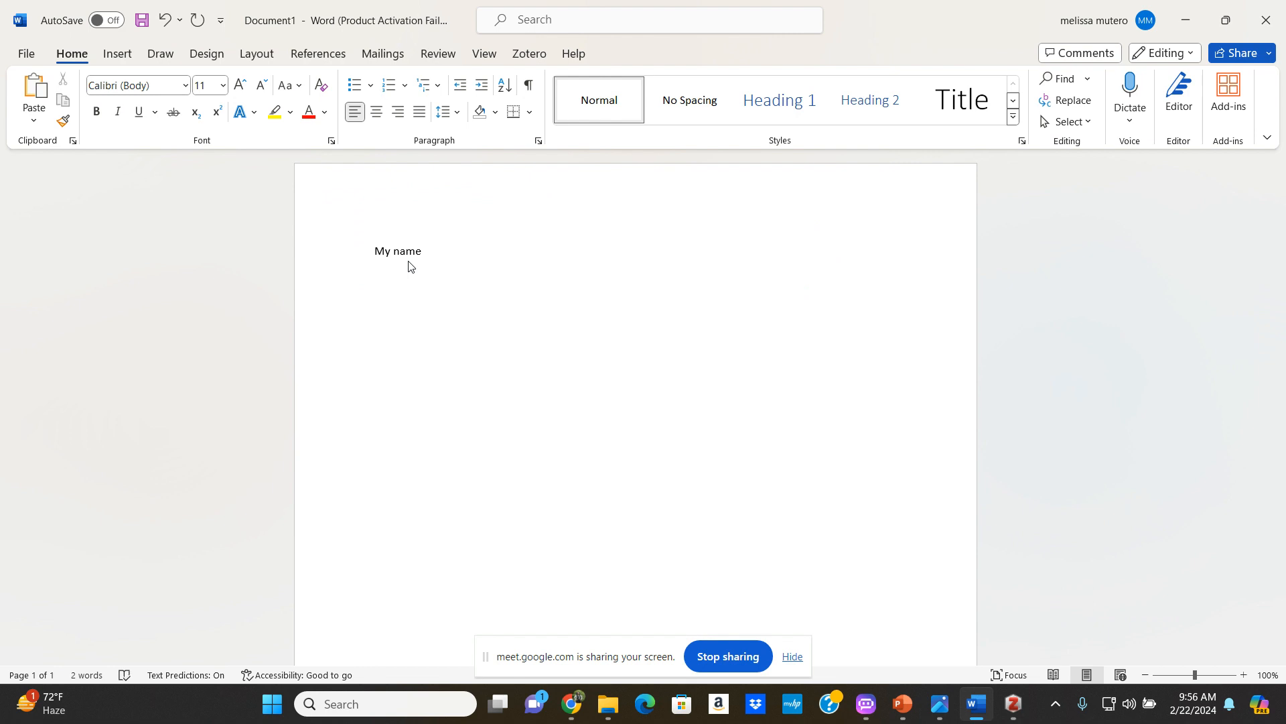
type("is Melissa")
Switch to the Google Meet call and admit the two people waiting to join
mouse_move(1013, 715)
left_click(999, 652)
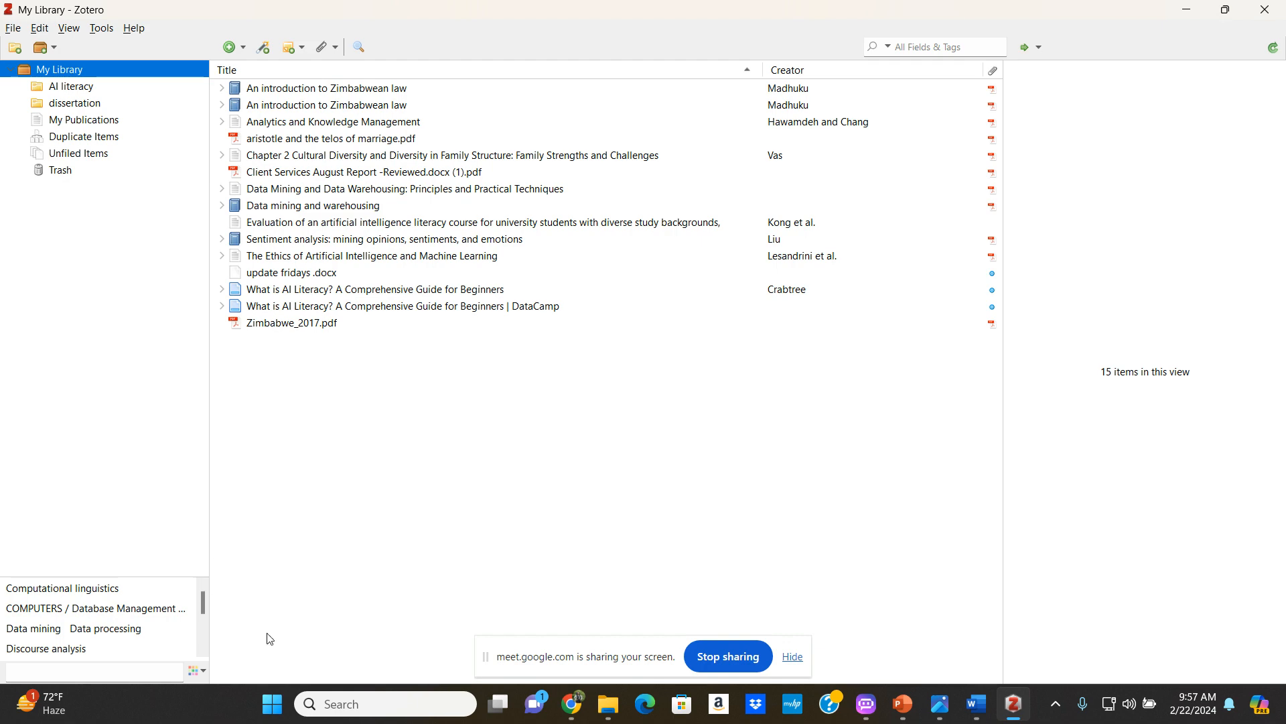
mouse_move(578, 718)
left_click(359, 621)
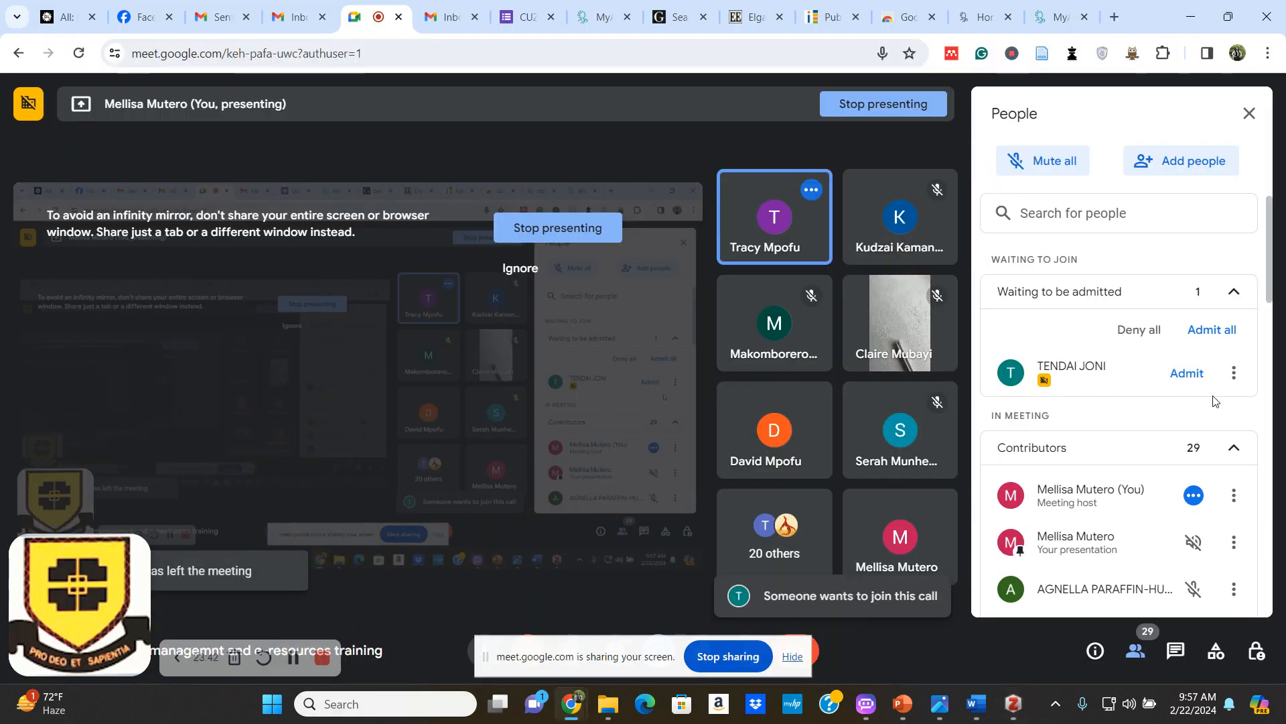
left_click(1192, 385)
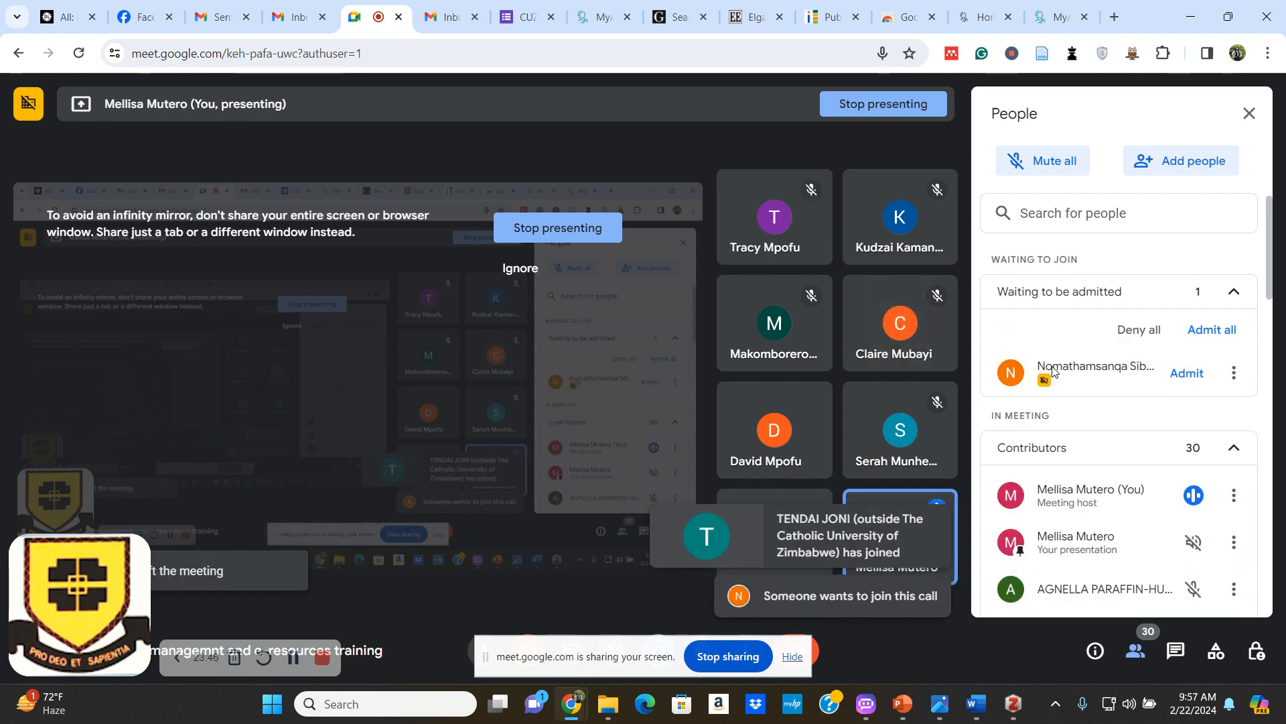
left_click(1191, 373)
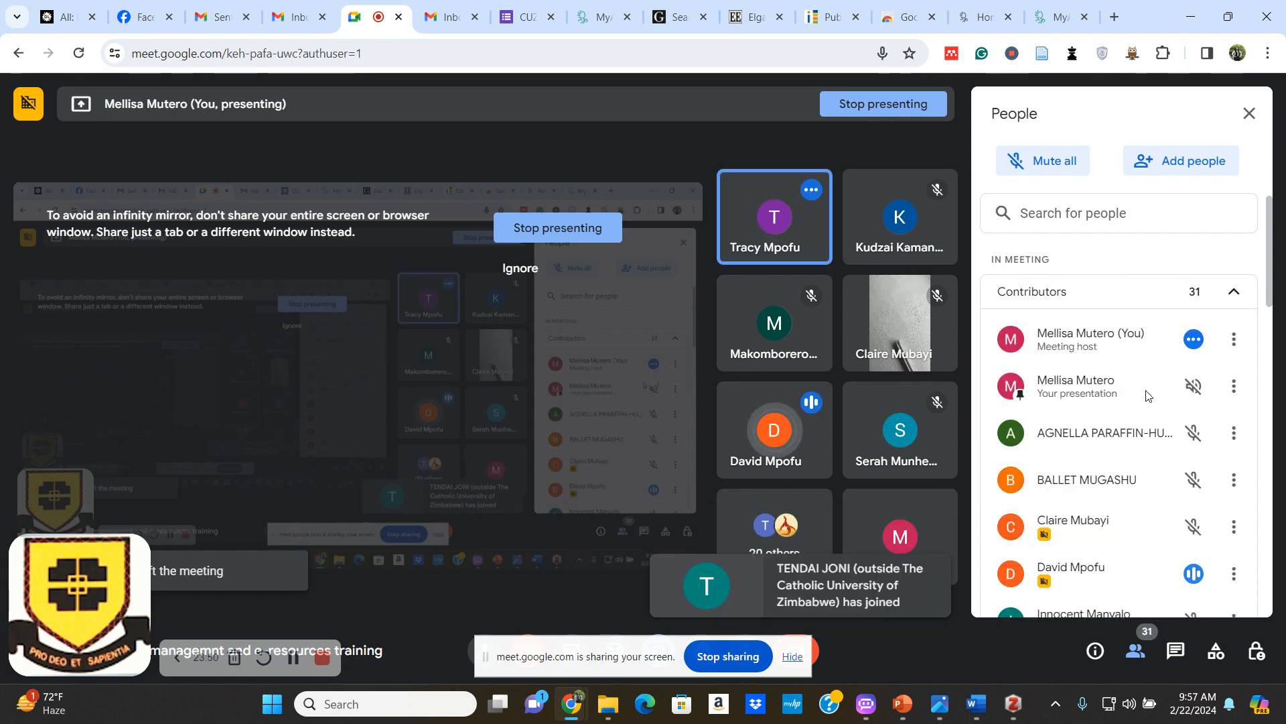
Return to Zotero and view the item types available for a new library item, without creating one
mouse_move(973, 705)
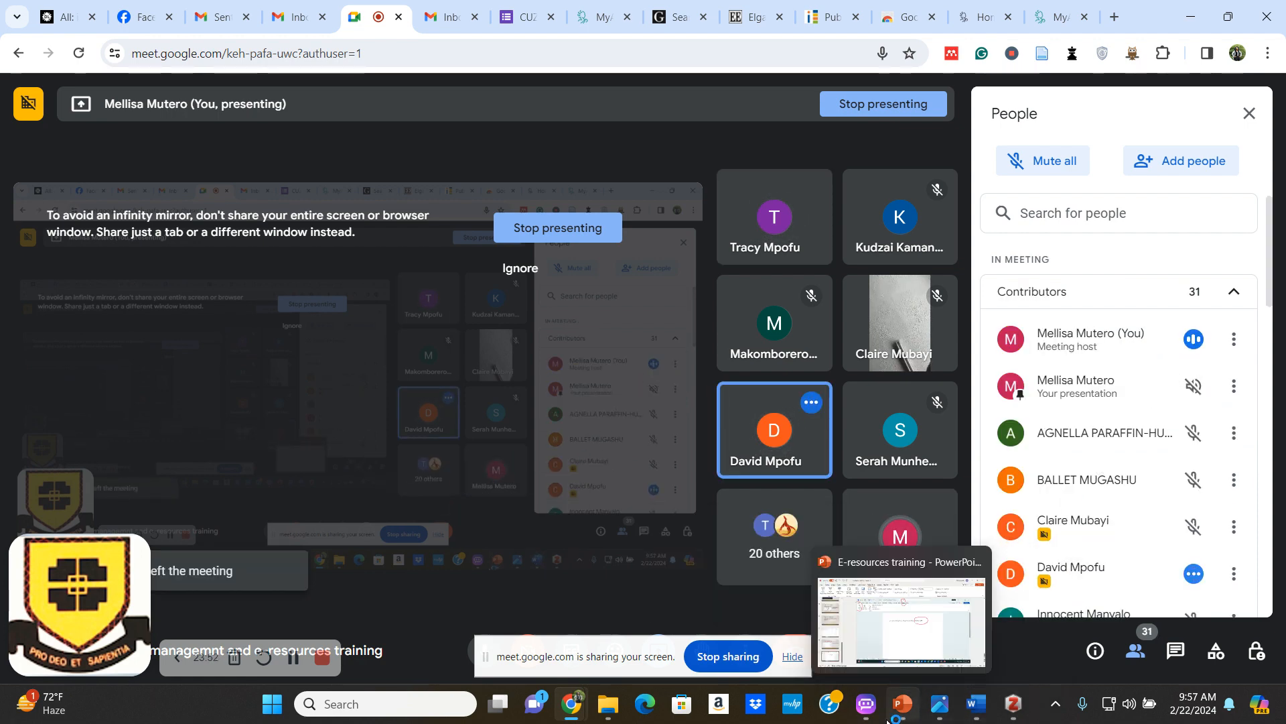
mouse_move(1013, 704)
left_click(1000, 620)
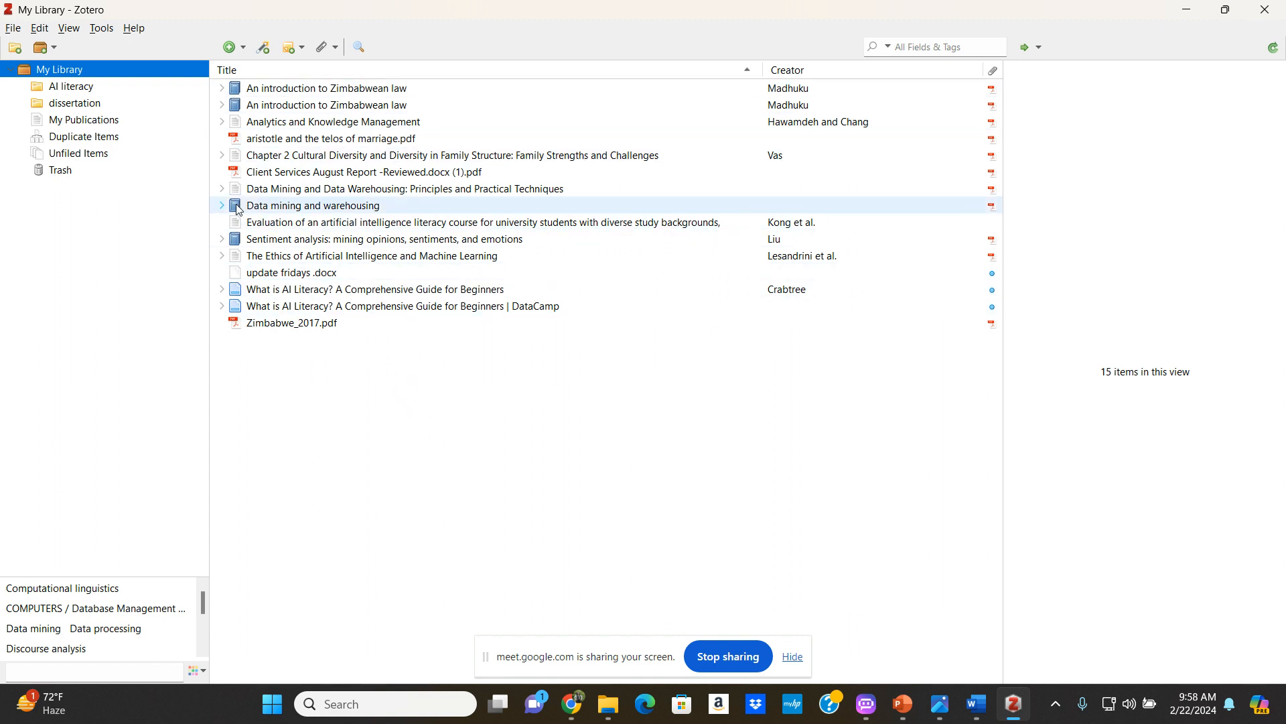
left_click(13, 28)
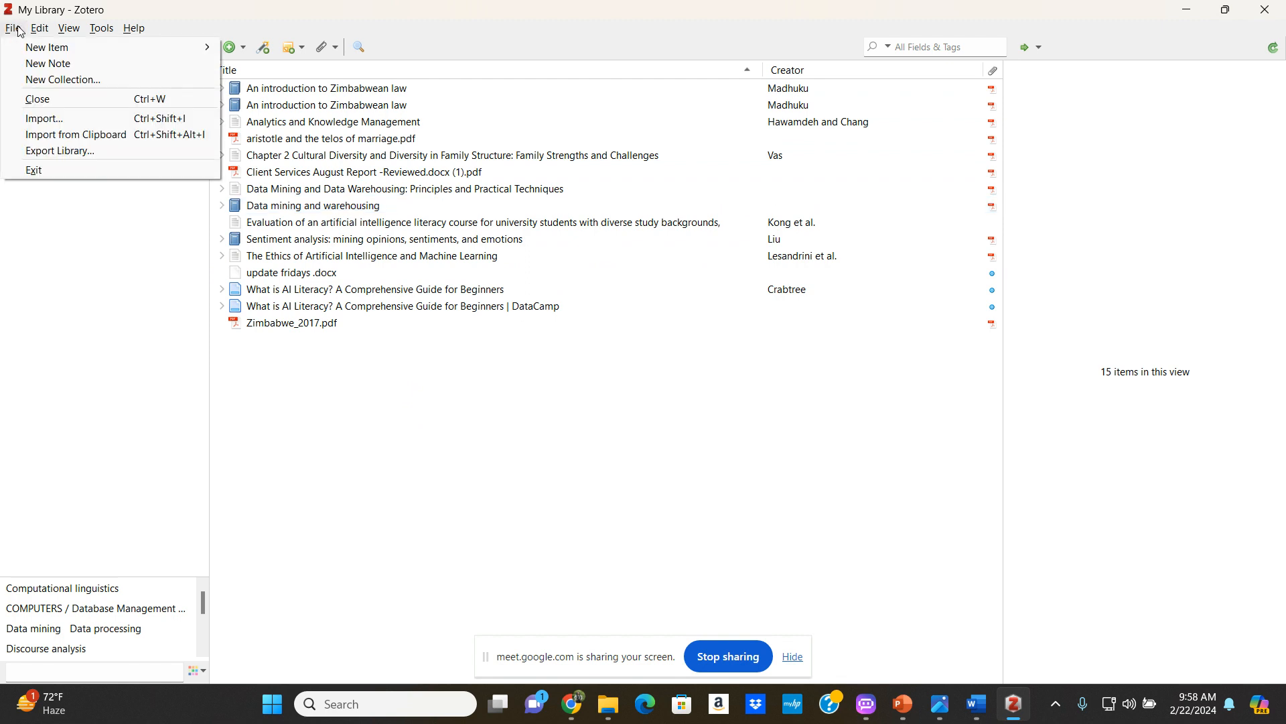
mouse_move(40, 28)
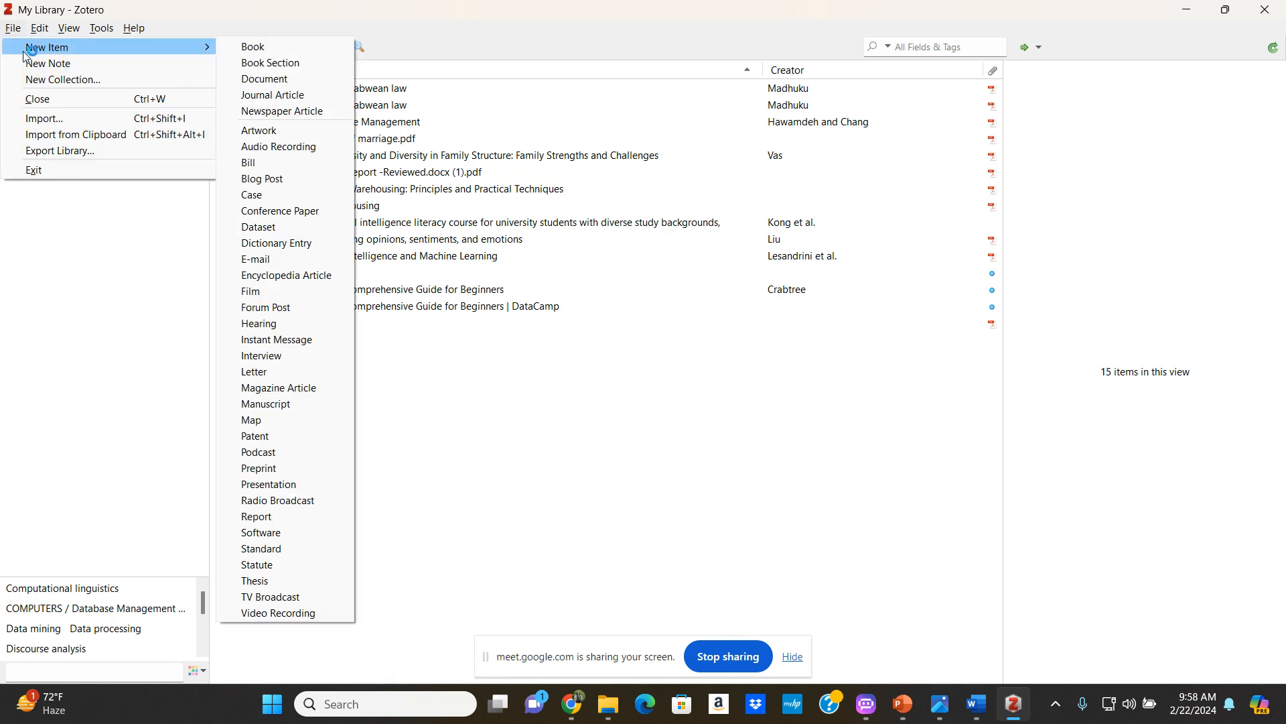
left_click(593, 392)
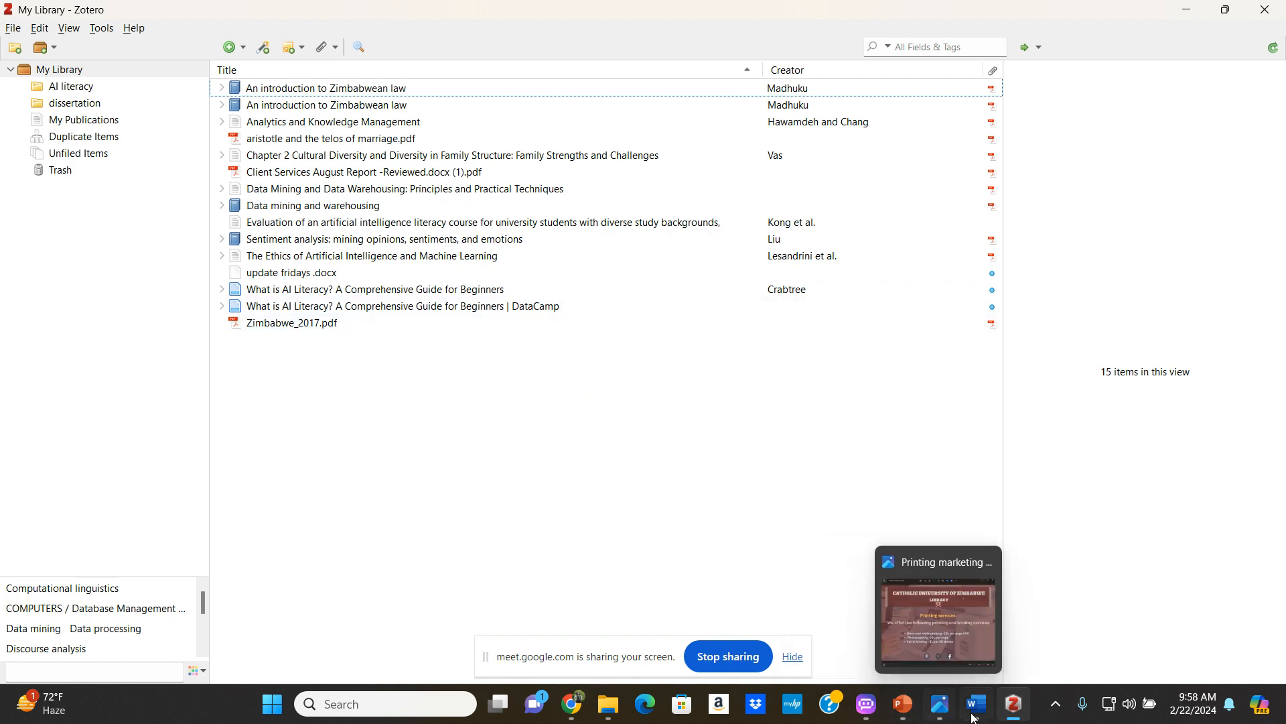
In the Word document, add a comma after the sentence and start a Zotero citation using the American Psychological Association (APA) 7th edition style
left_click(966, 638)
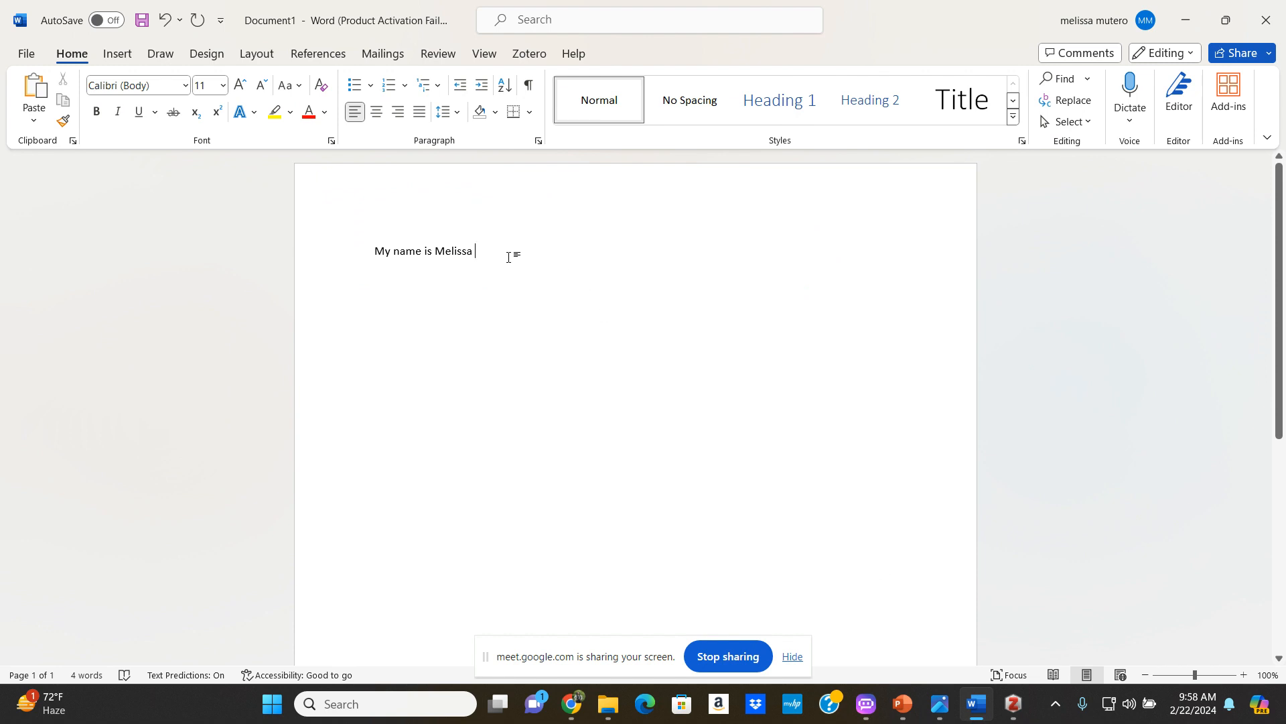
type(",")
left_click(524, 58)
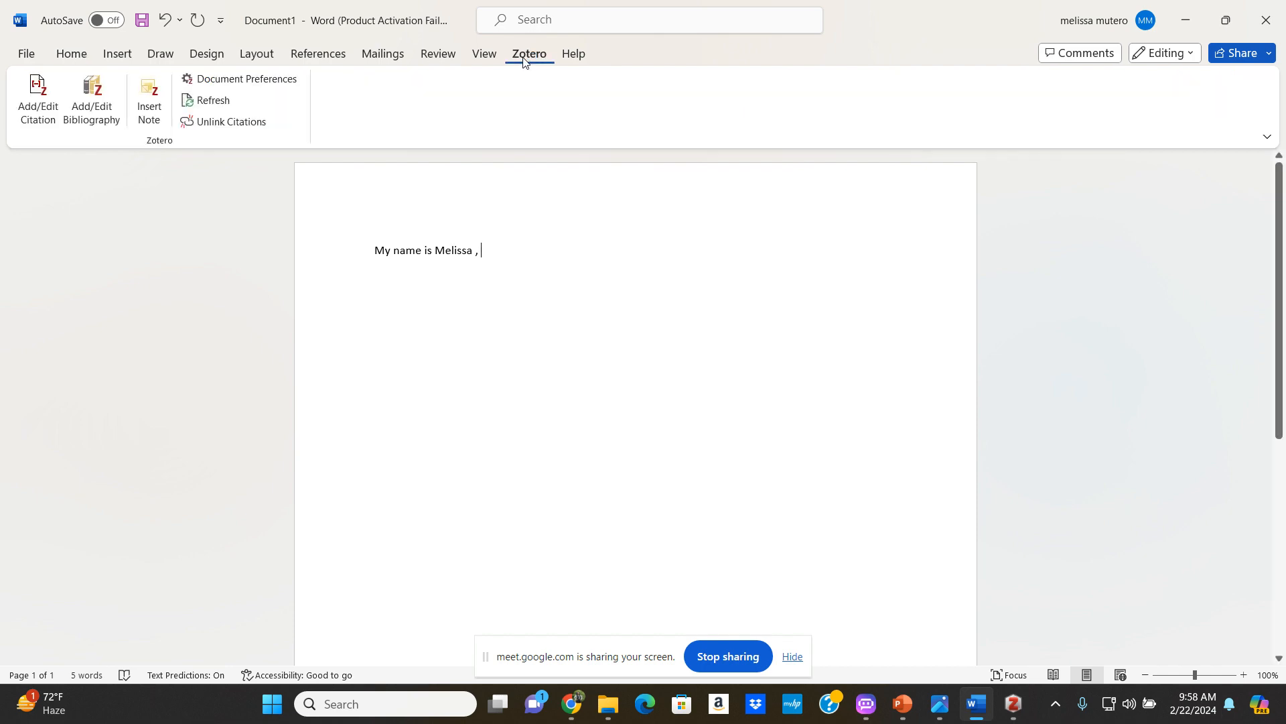
left_click(21, 110)
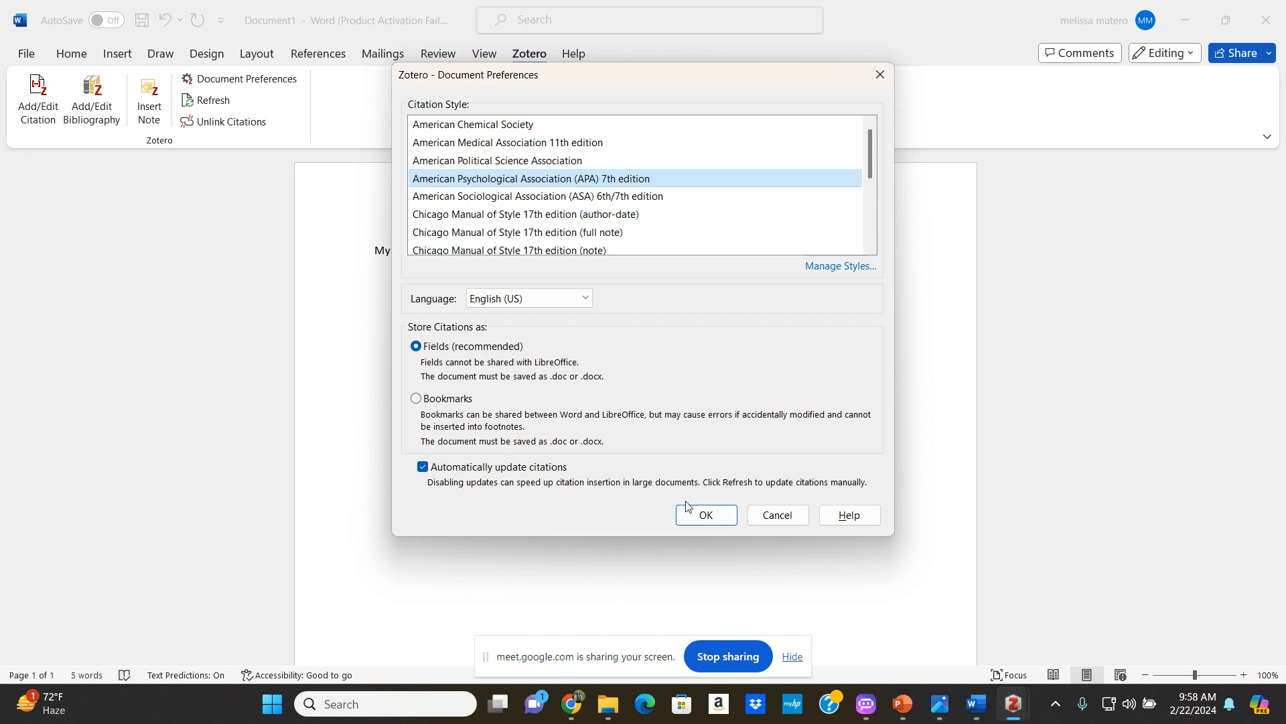
left_click(700, 514)
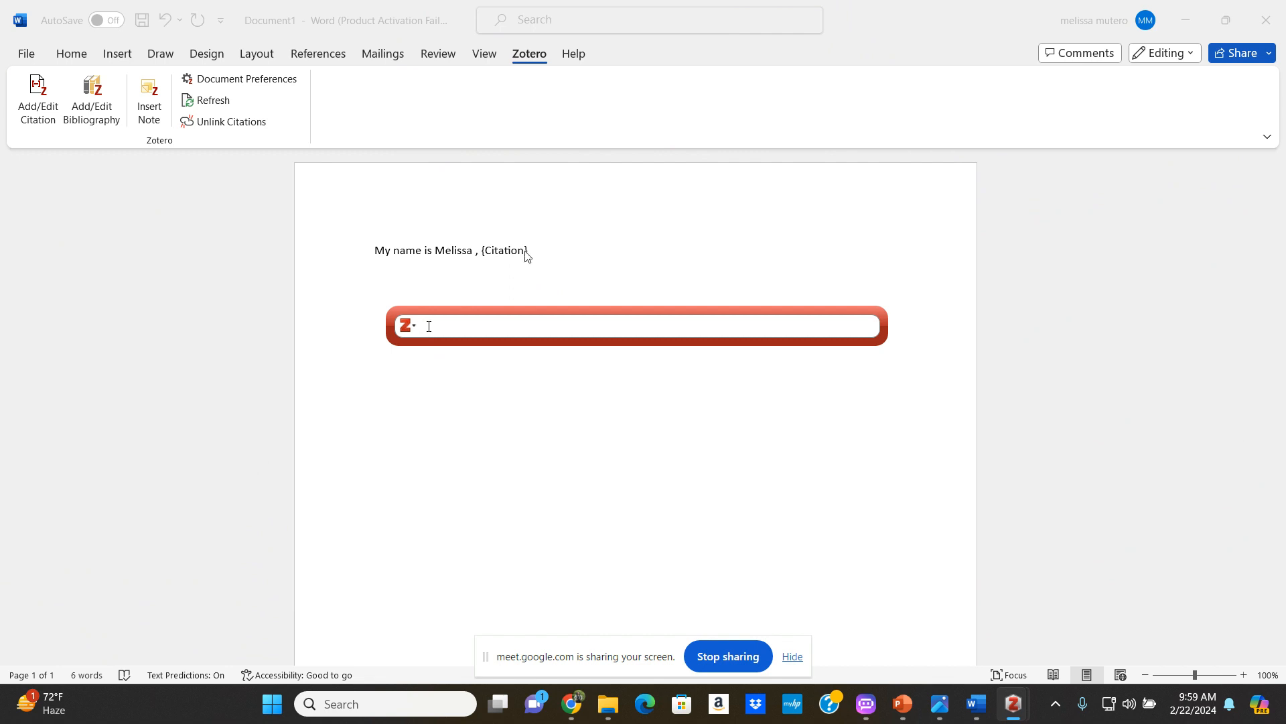
Search for "Ma", insert the first "An introduction to Zimbabwean law" (2010) citation, and add the filler text "jkjfpierju[oipteio=hpo]p[glrui0g" after it
type("Ma")
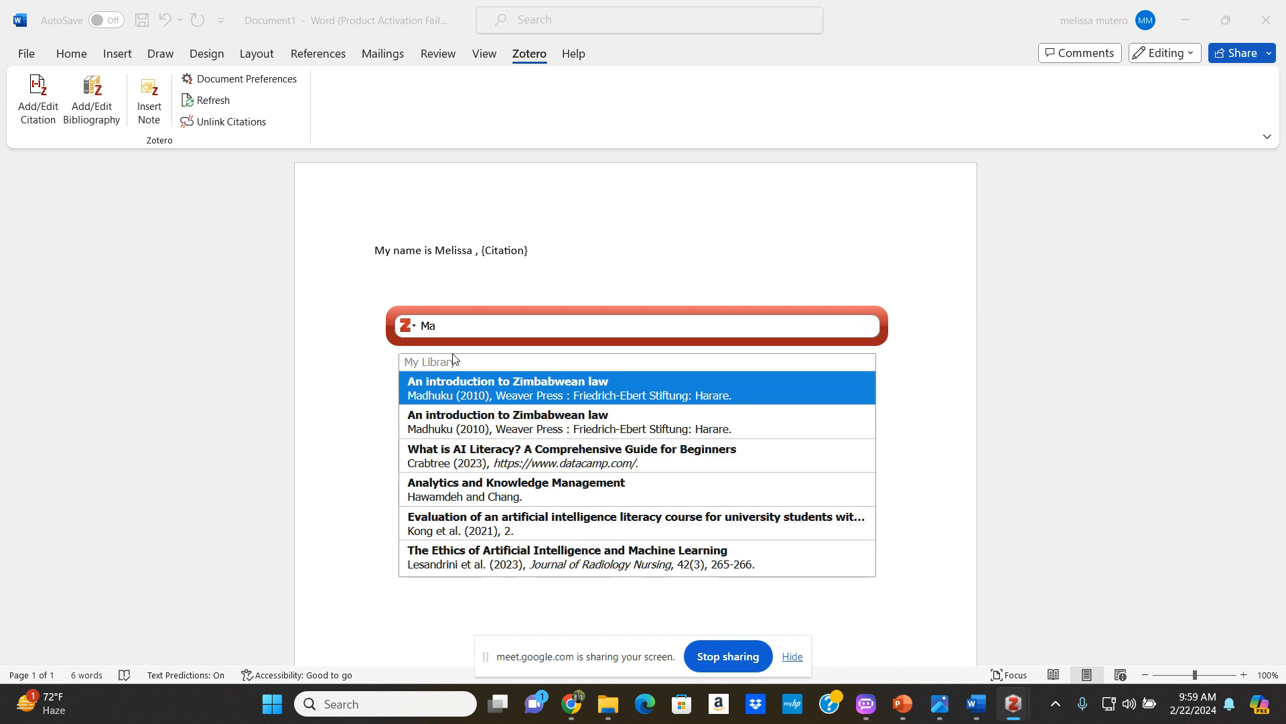
left_click(484, 392)
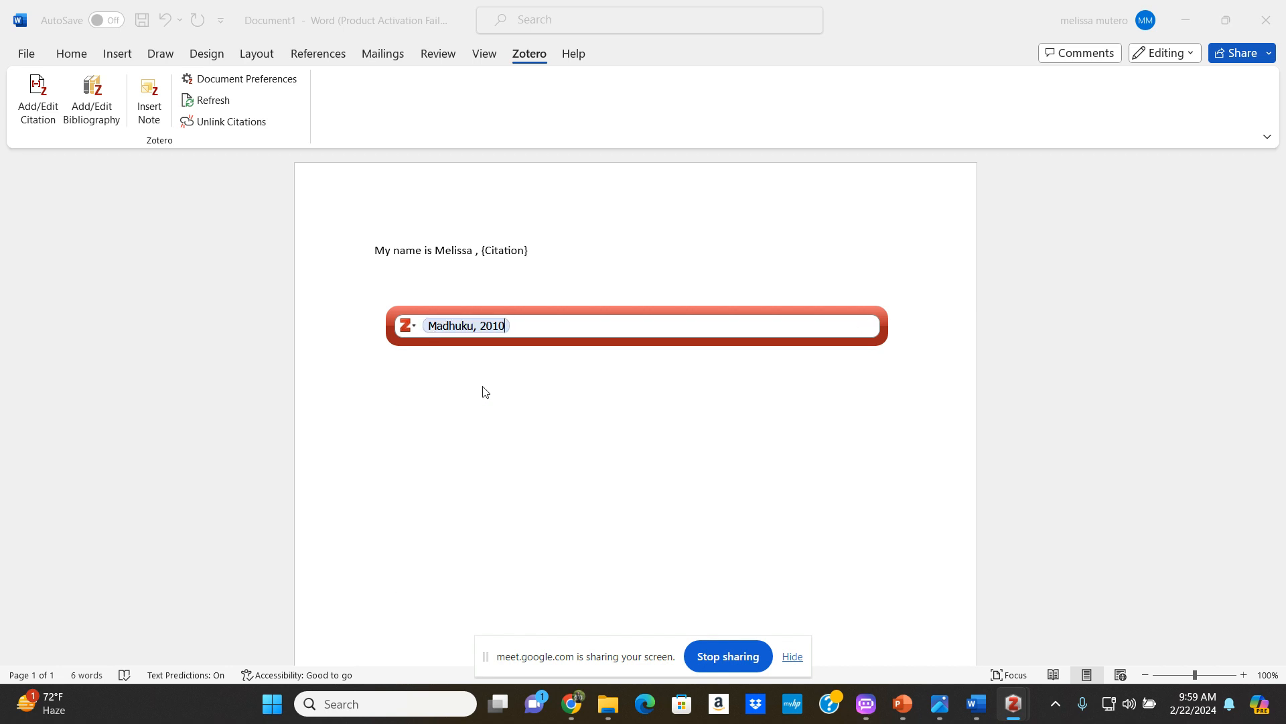
key("Return")
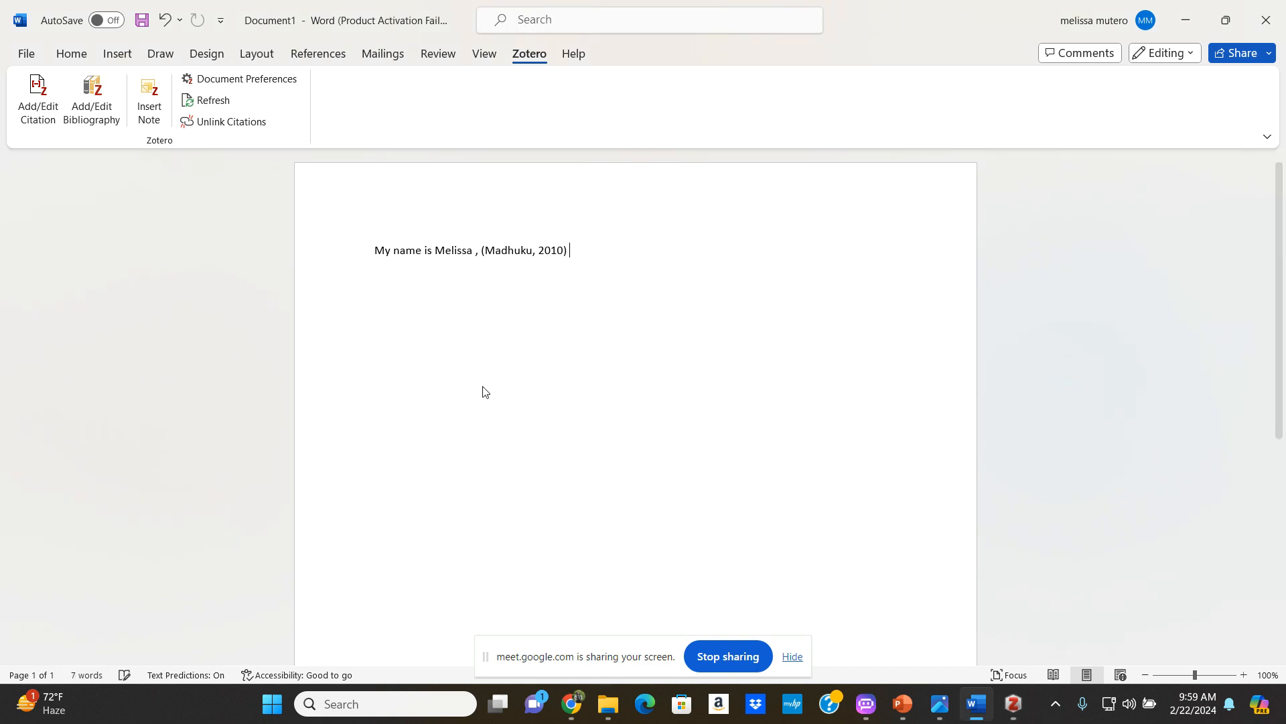
type("jkjfpierju[oipteio=hpo]p[glrui0g")
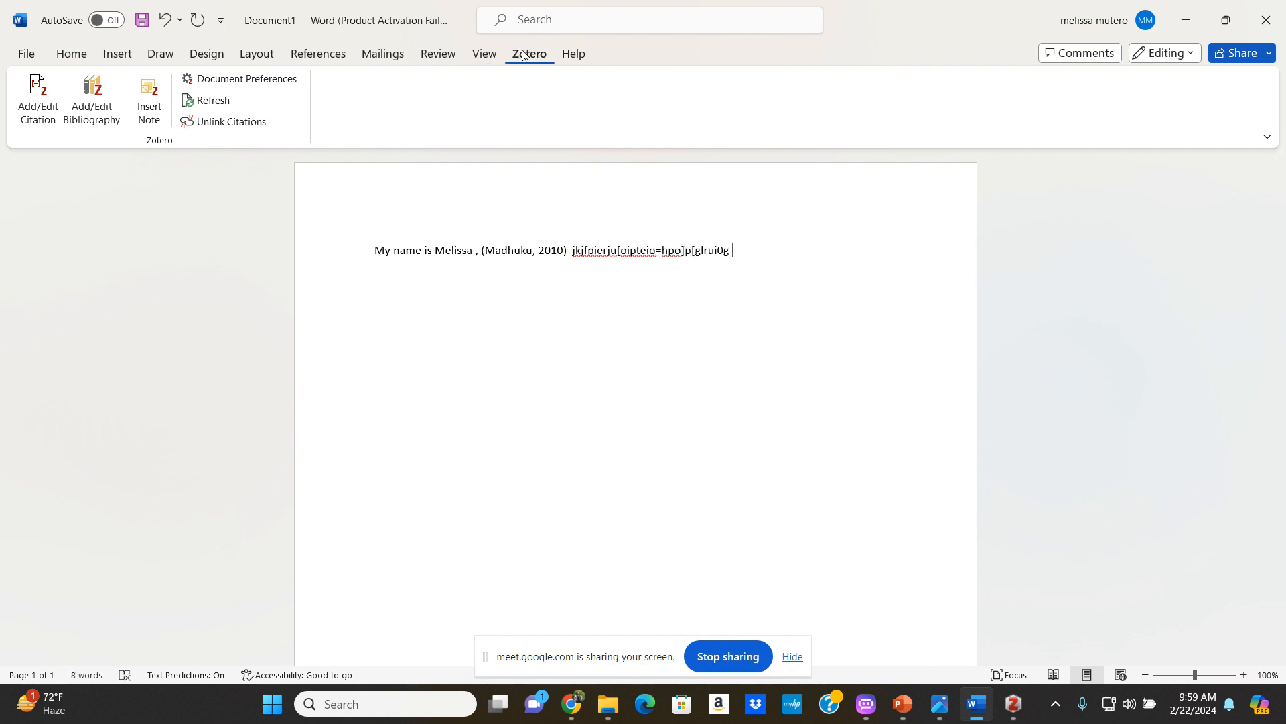
Search the Zotero library for "min" and insert the "Sentiment analysis: mining opinions, sentiments, and emotions" (2015) citation after the filler text
left_click(38, 106)
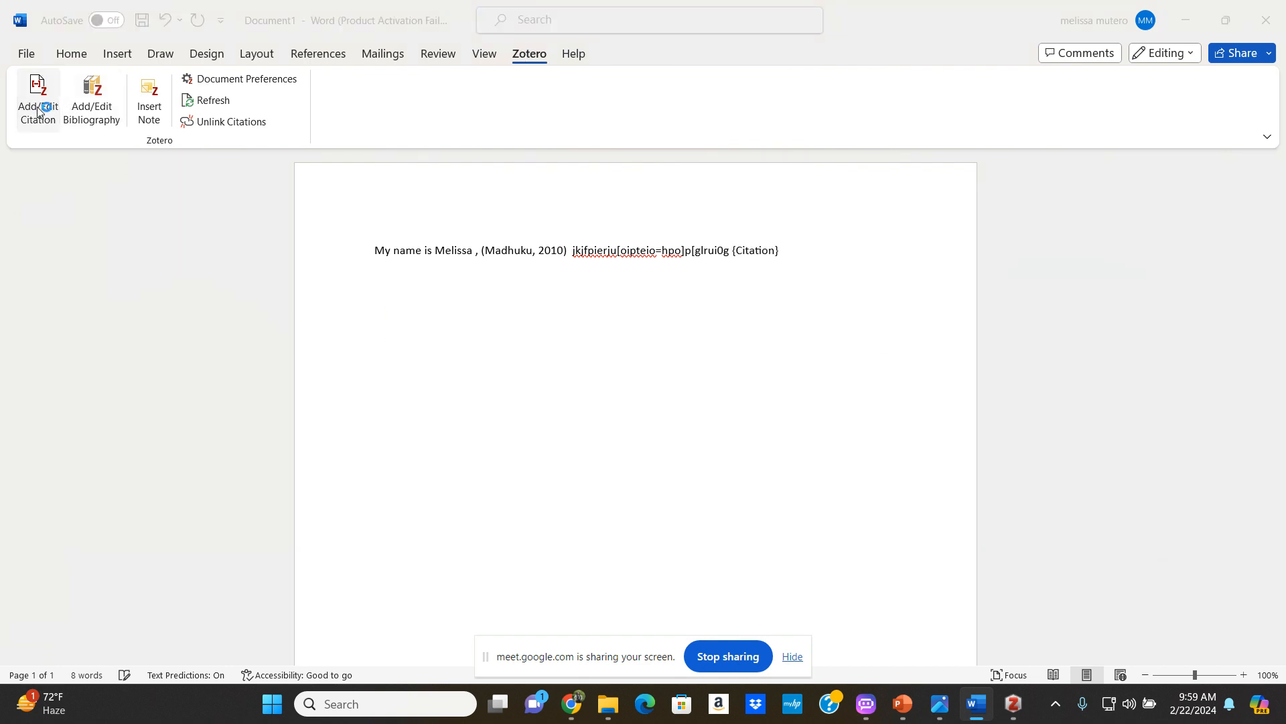
type("min")
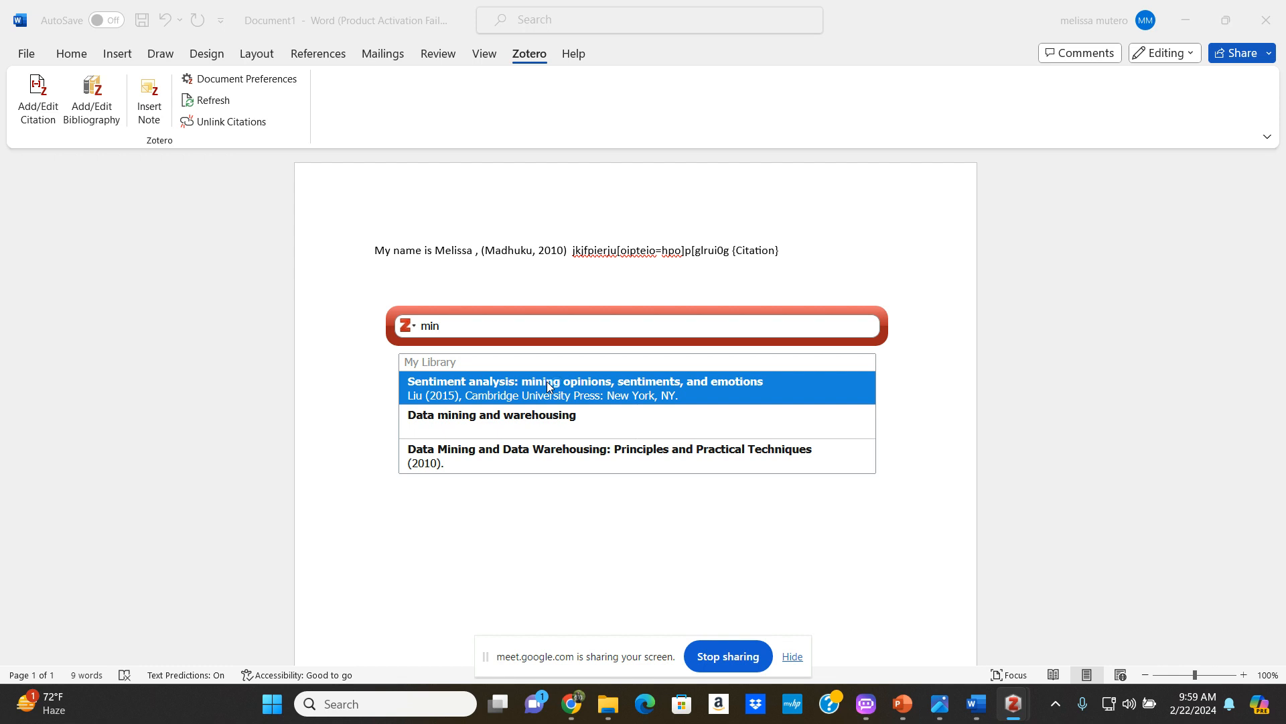
left_click(547, 380)
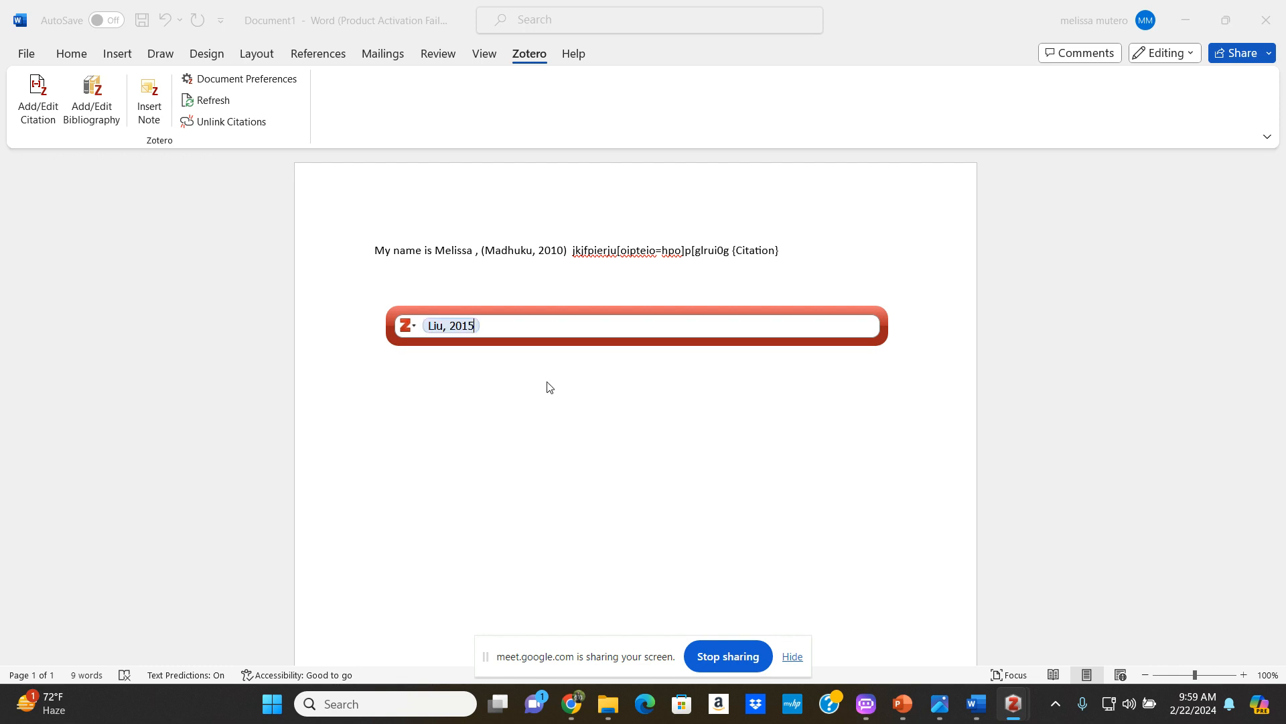
key("Return")
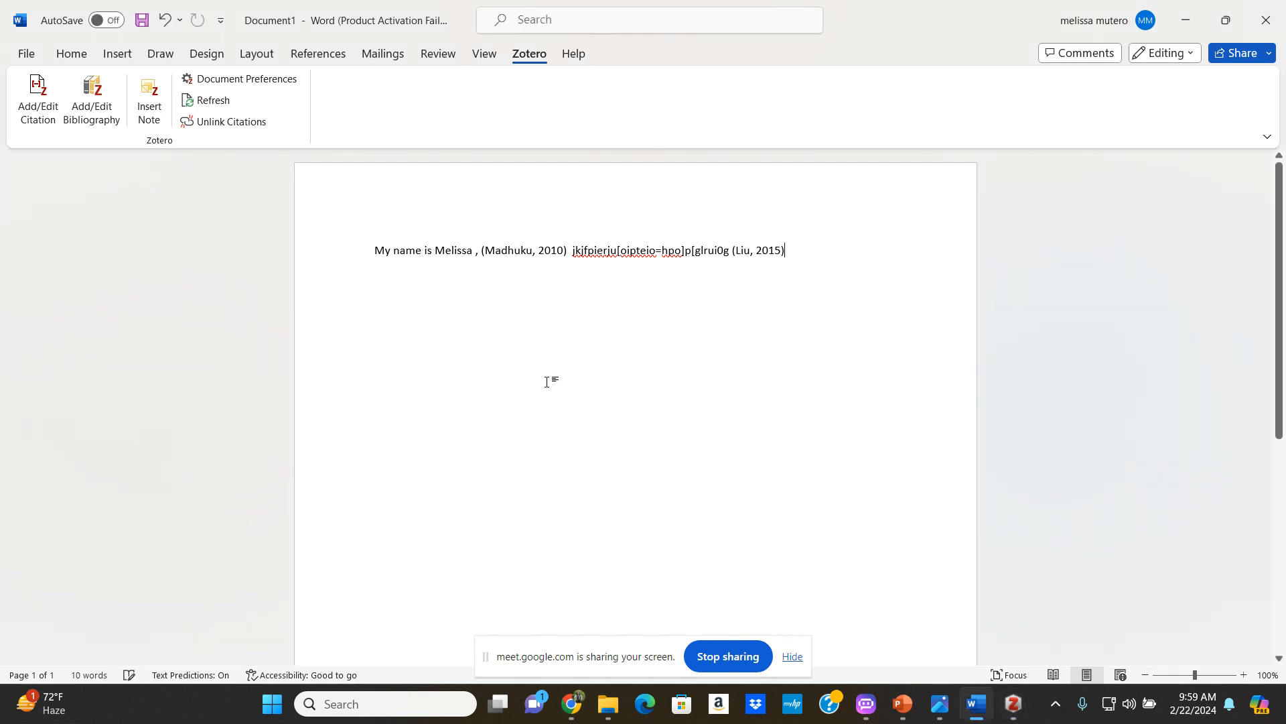
Add the filler text "jpik;[pi" and, on a new line, "[f0woiskPJ'pkvjugoityoriu-9ijpt4ihgr80y0ugj", and start another Zotero citation after it
type("jpik;[pi")
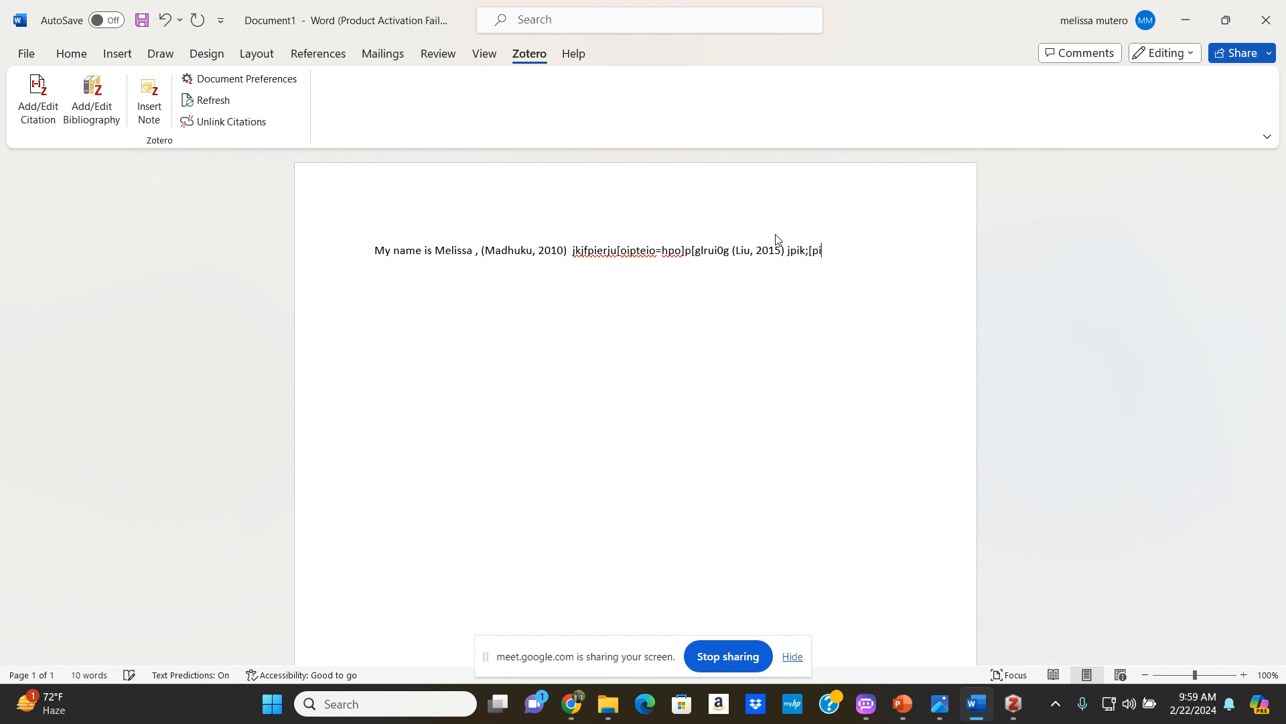
key("Return")
type("[f0woiskPJ'pkvjugoityoriu-9ijpt4ihgr80y")
type("0ugj")
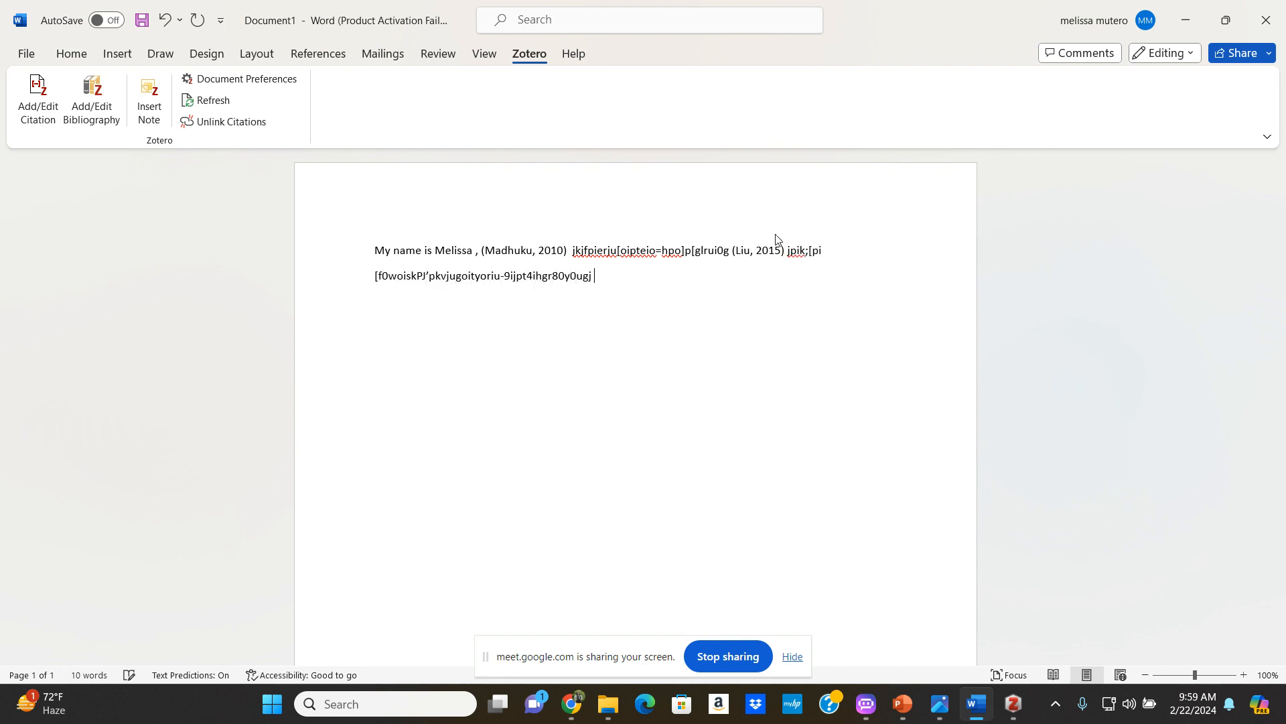
left_click(45, 115)
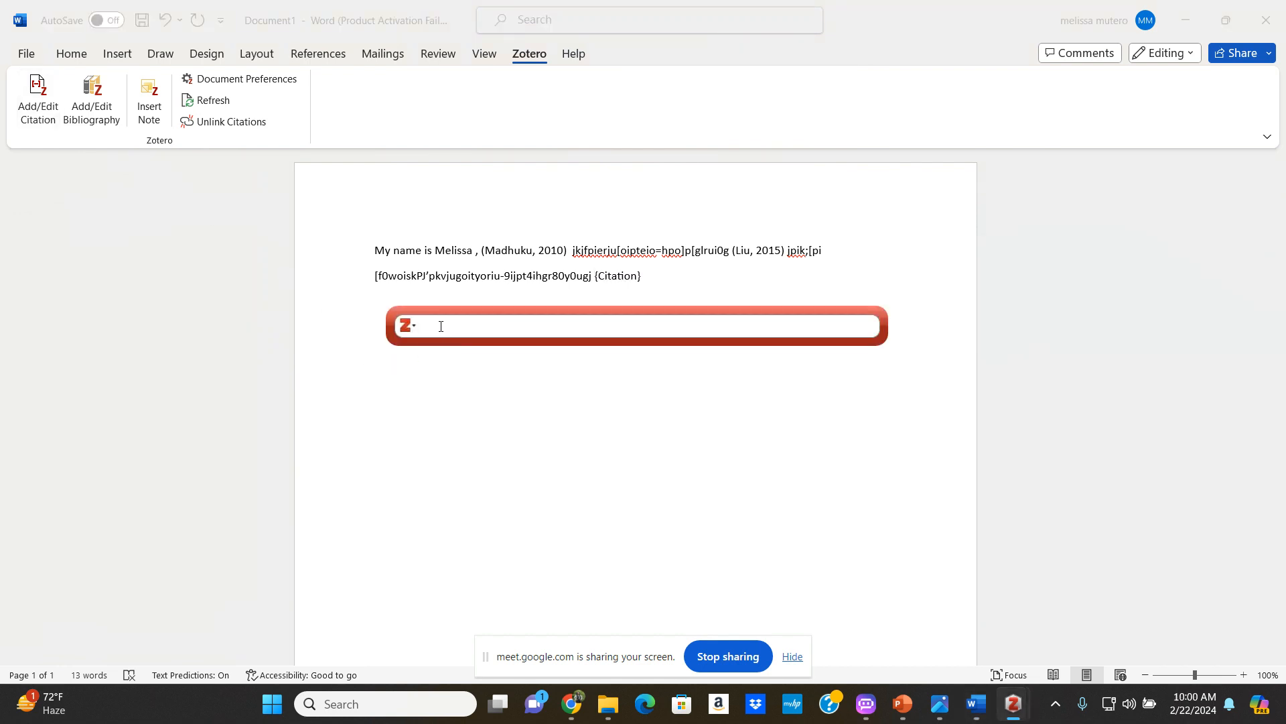
type("mi")
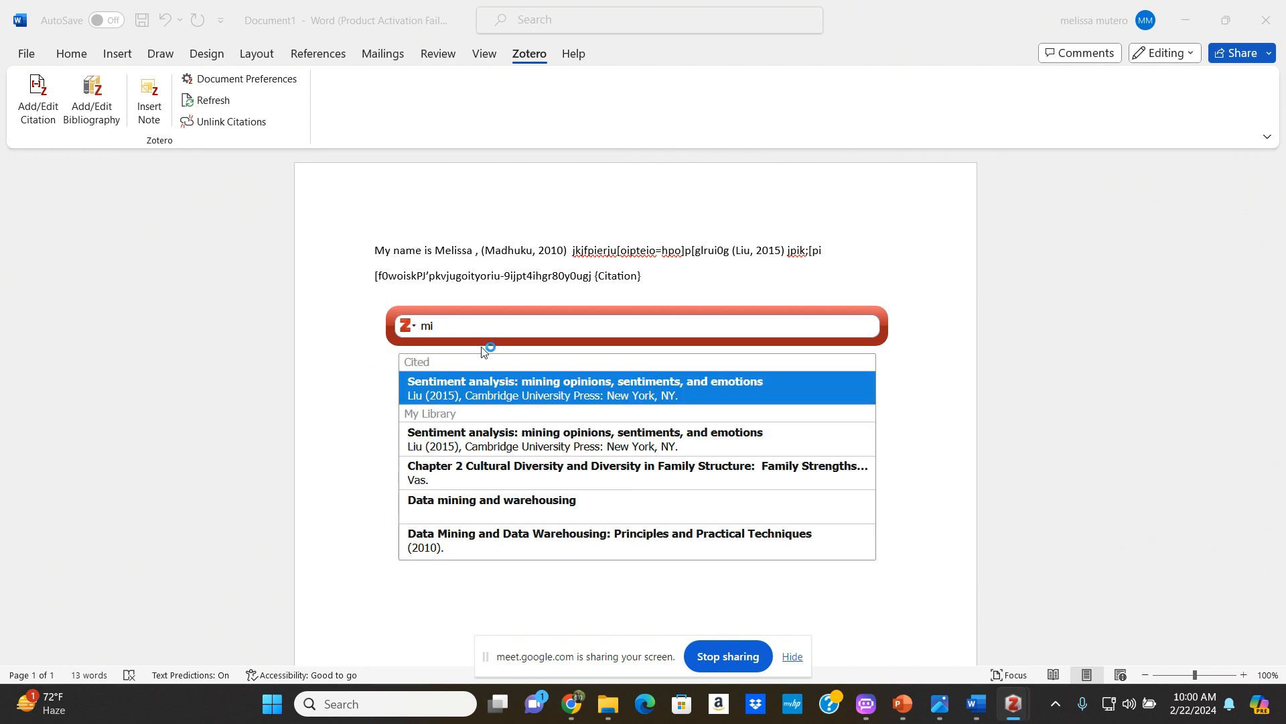
left_click(515, 436)
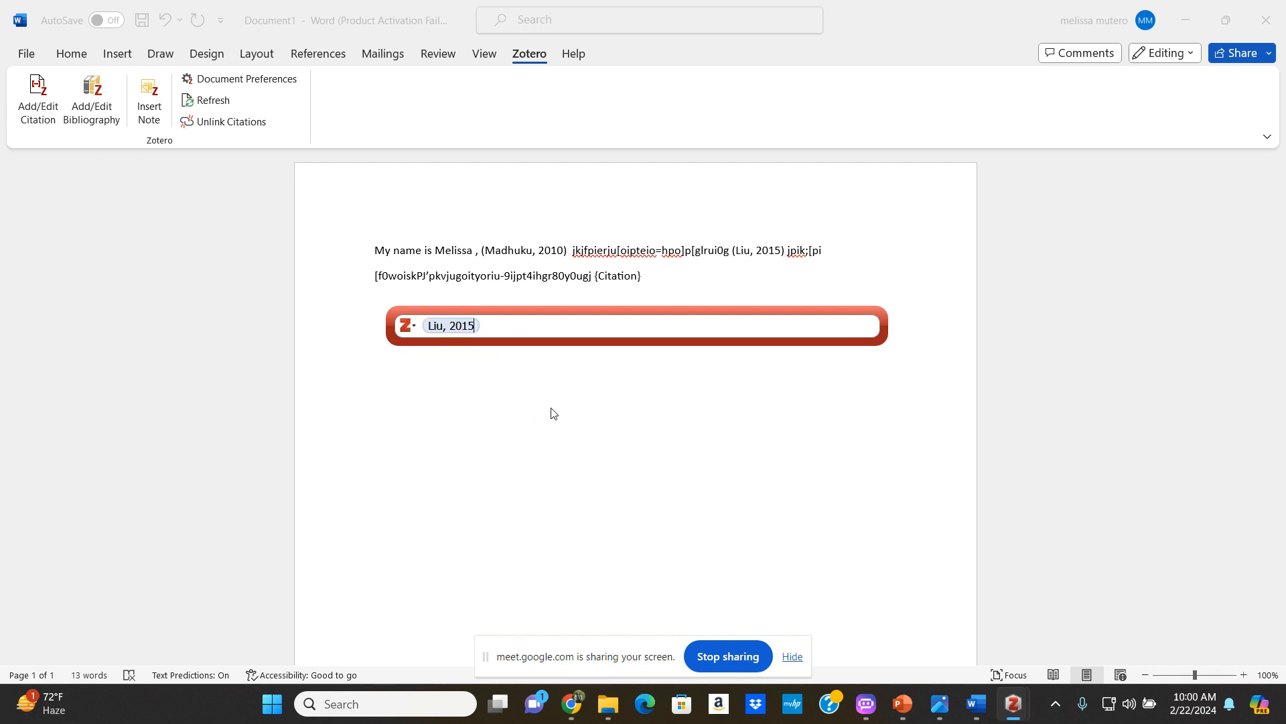
key("BackSpace")
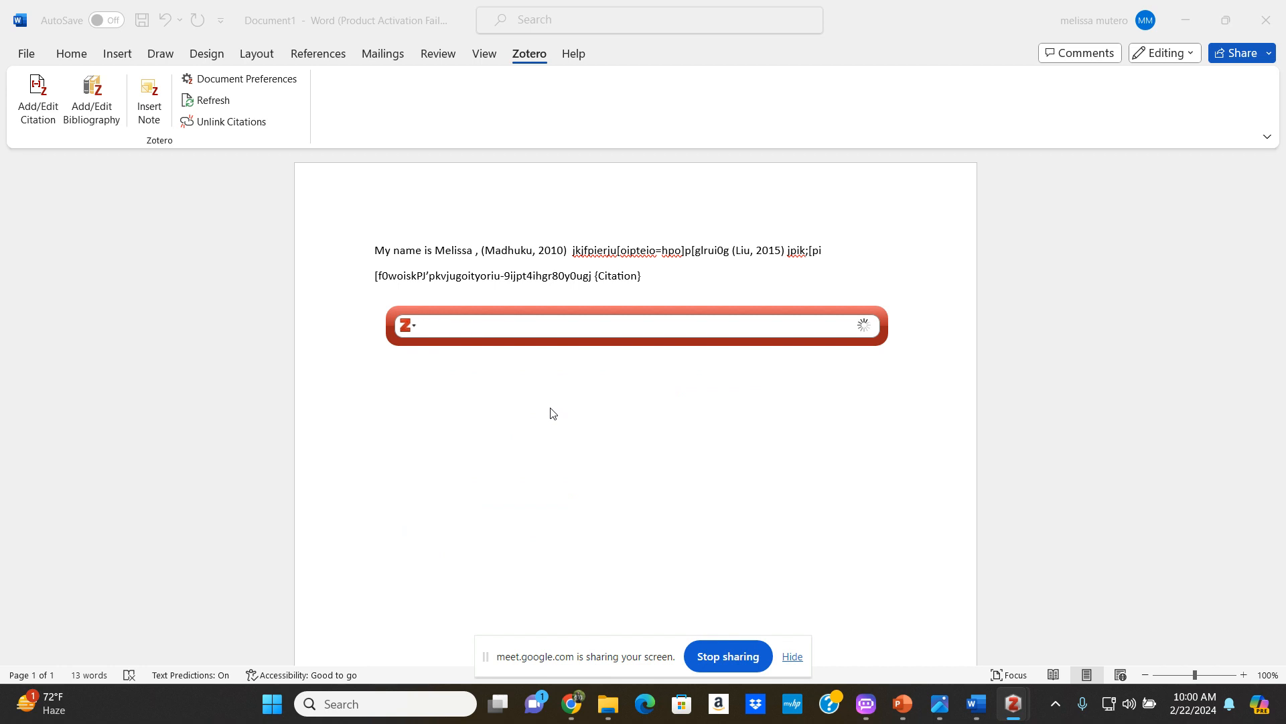
Search for "min" and insert the "Data Mining and Data Warehousing: Principles and Practical Techniques" (2010) citation
type("min")
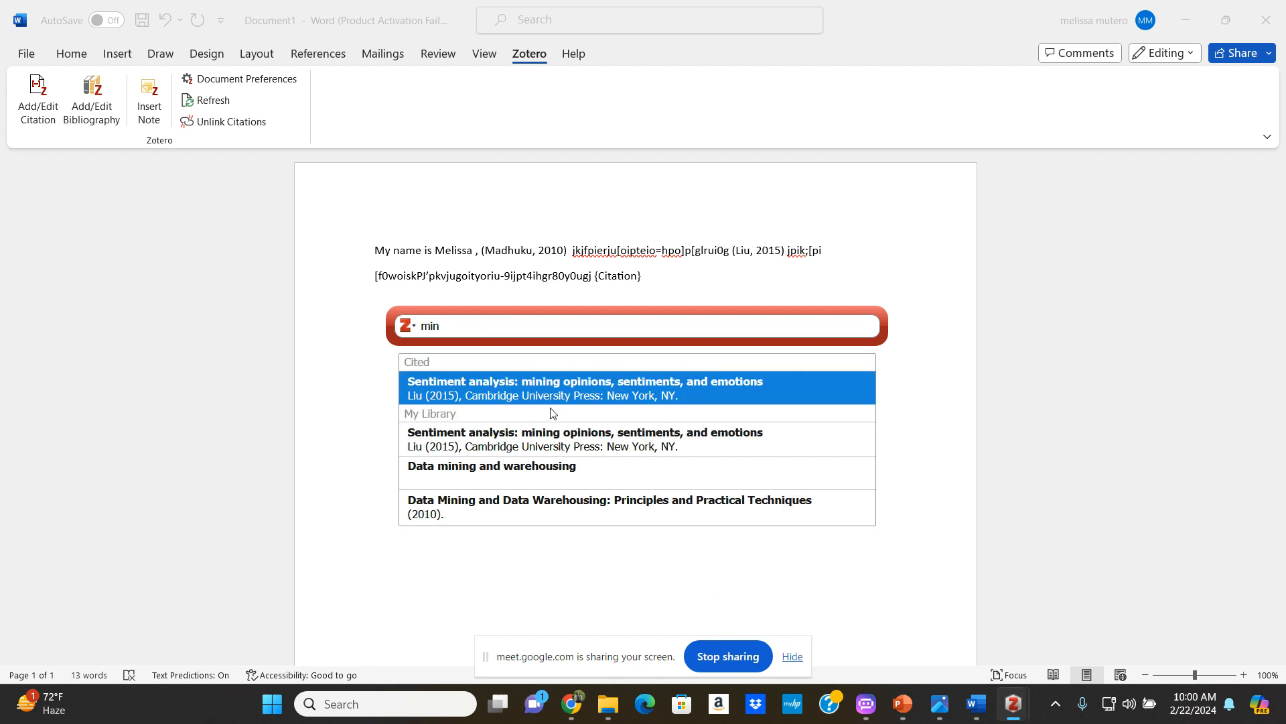
left_click(528, 507)
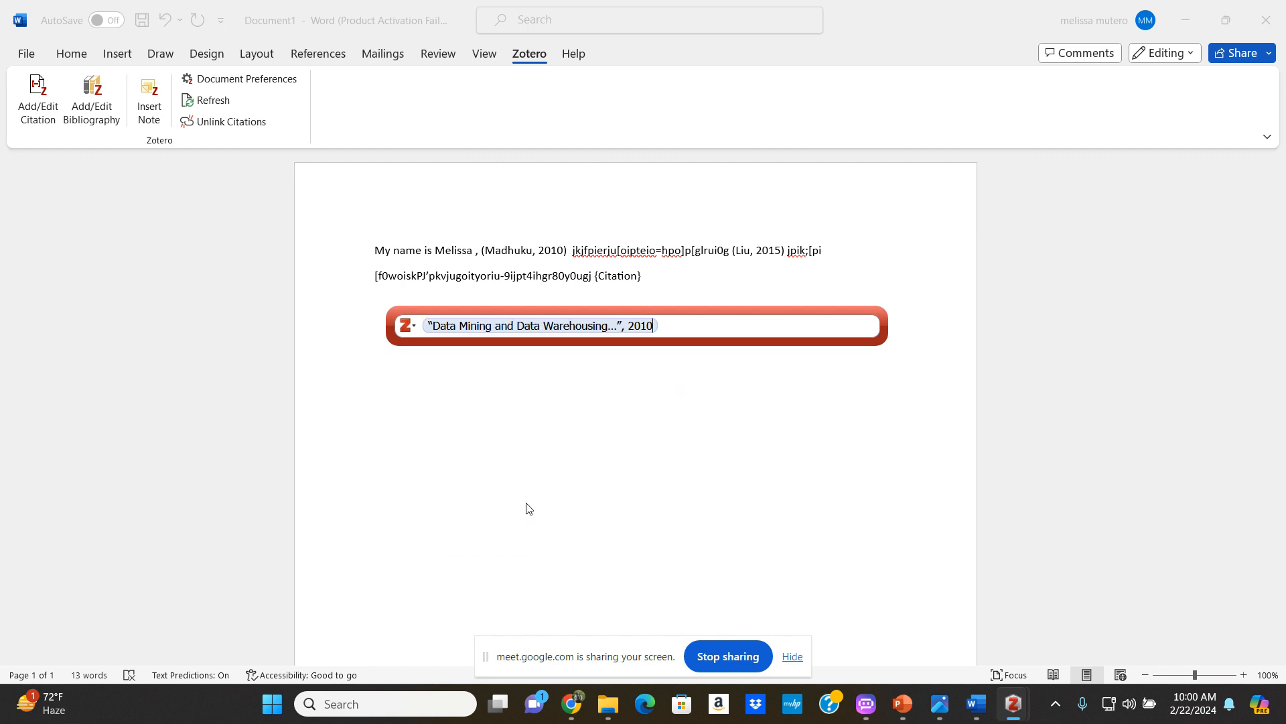
key("Return")
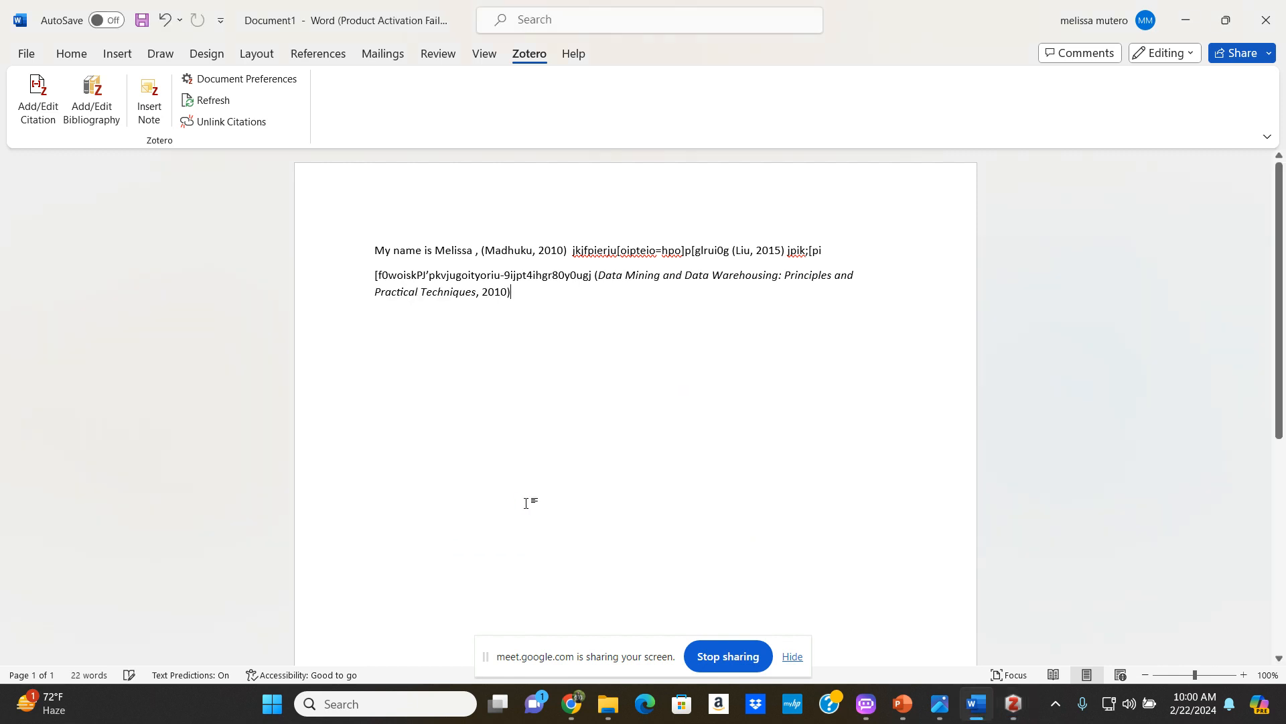
Leave several blank lines below the last citation and add the heading "References" with its spelling corrected
key("Return")
key("Return")
key("Return")
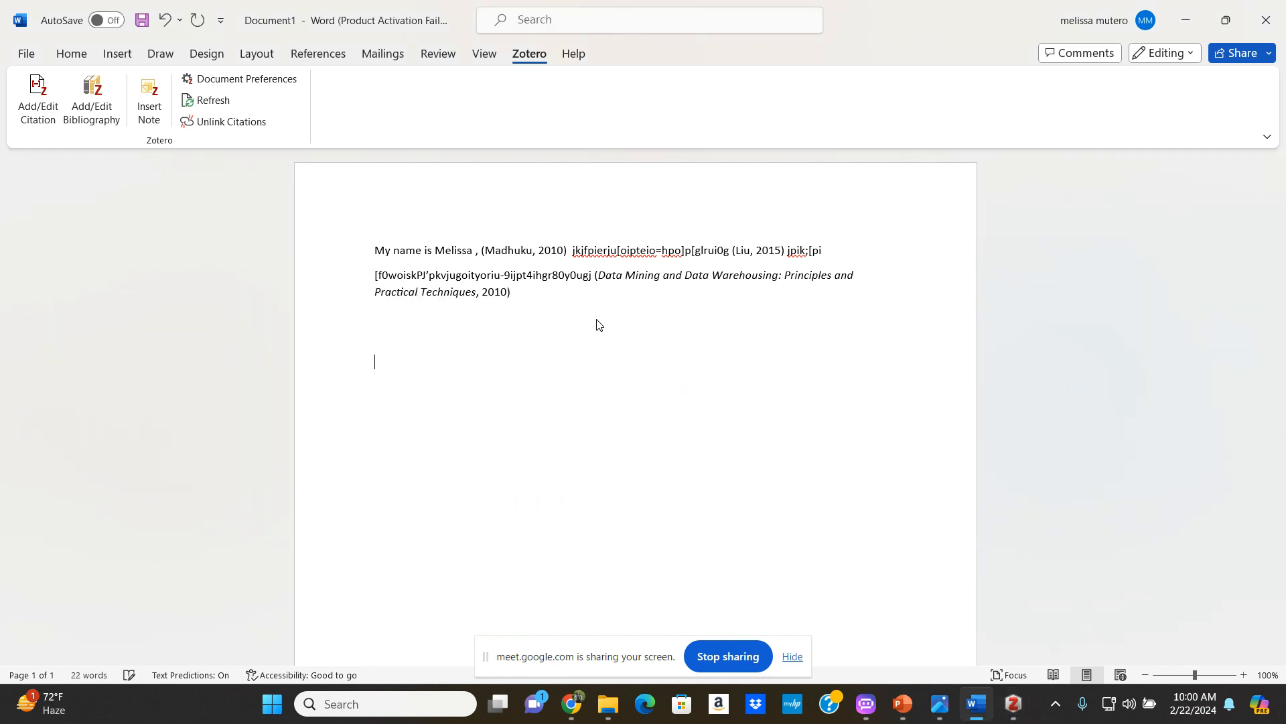
type("Rereferences")
left_click(406, 445)
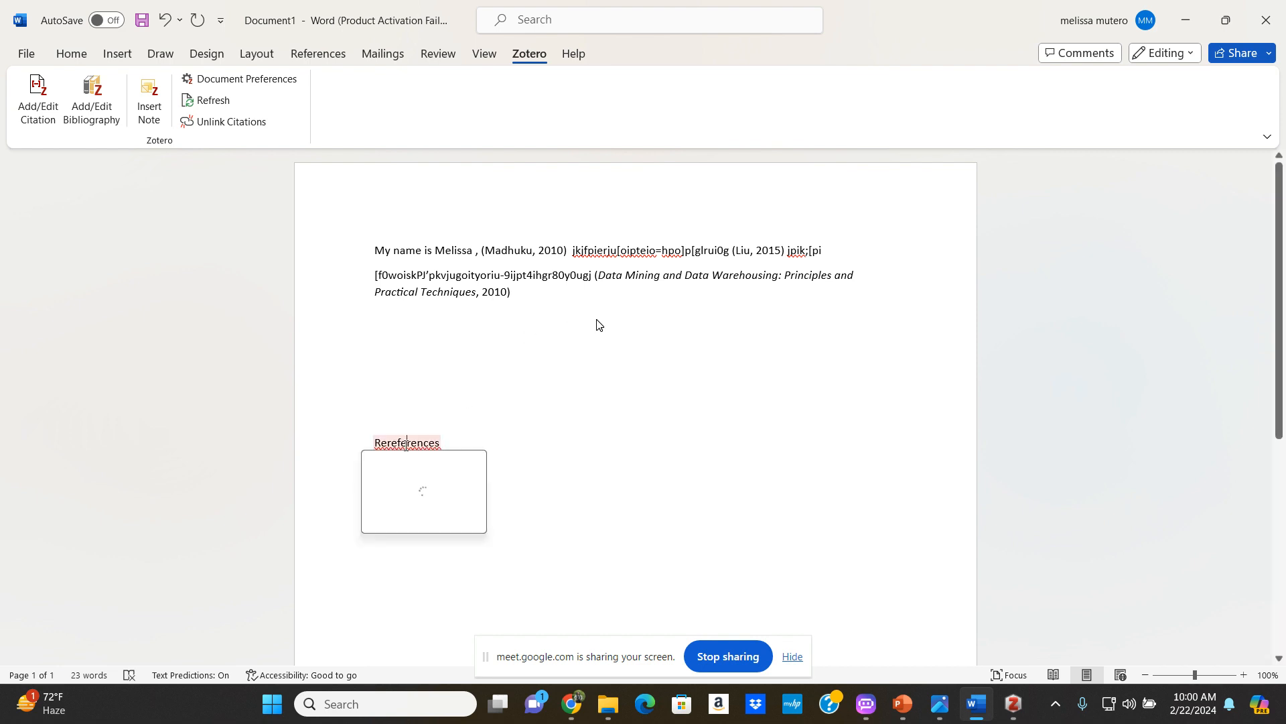
left_click(410, 531)
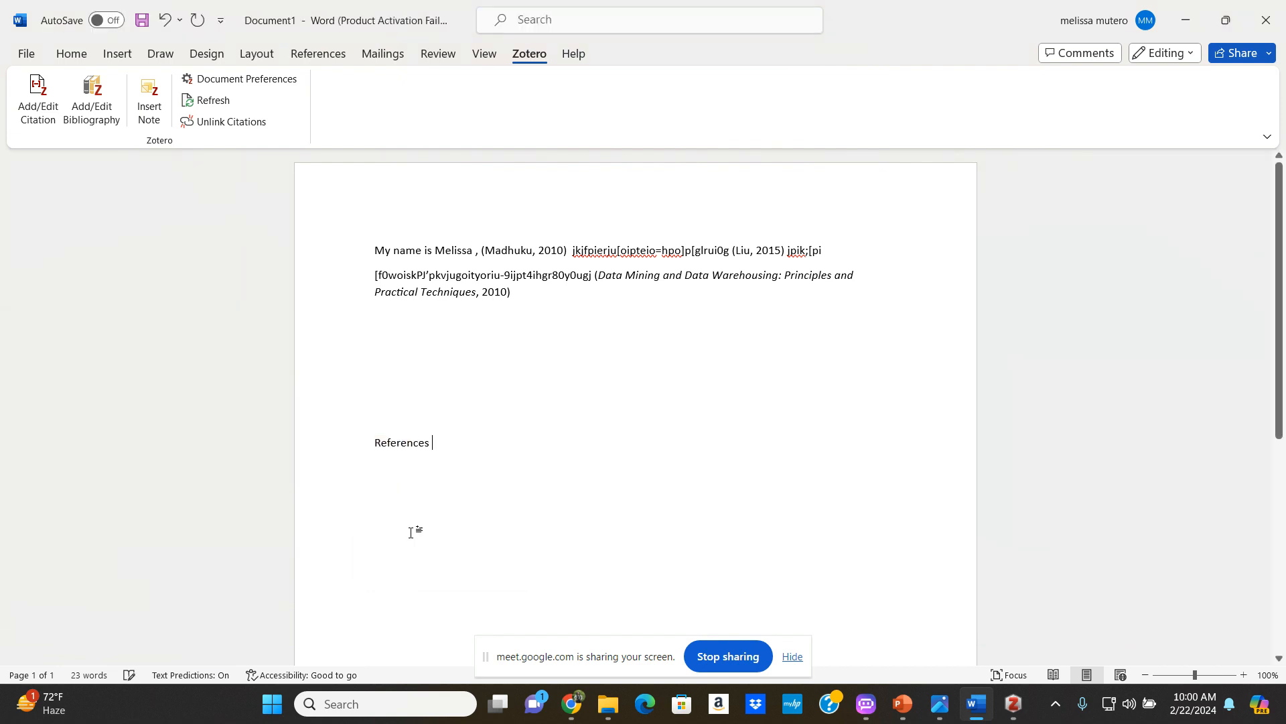
Extend the heading to "References / Bibliography" with correct spelling and insert the Zotero bibliography on the line below it
type("/ ")
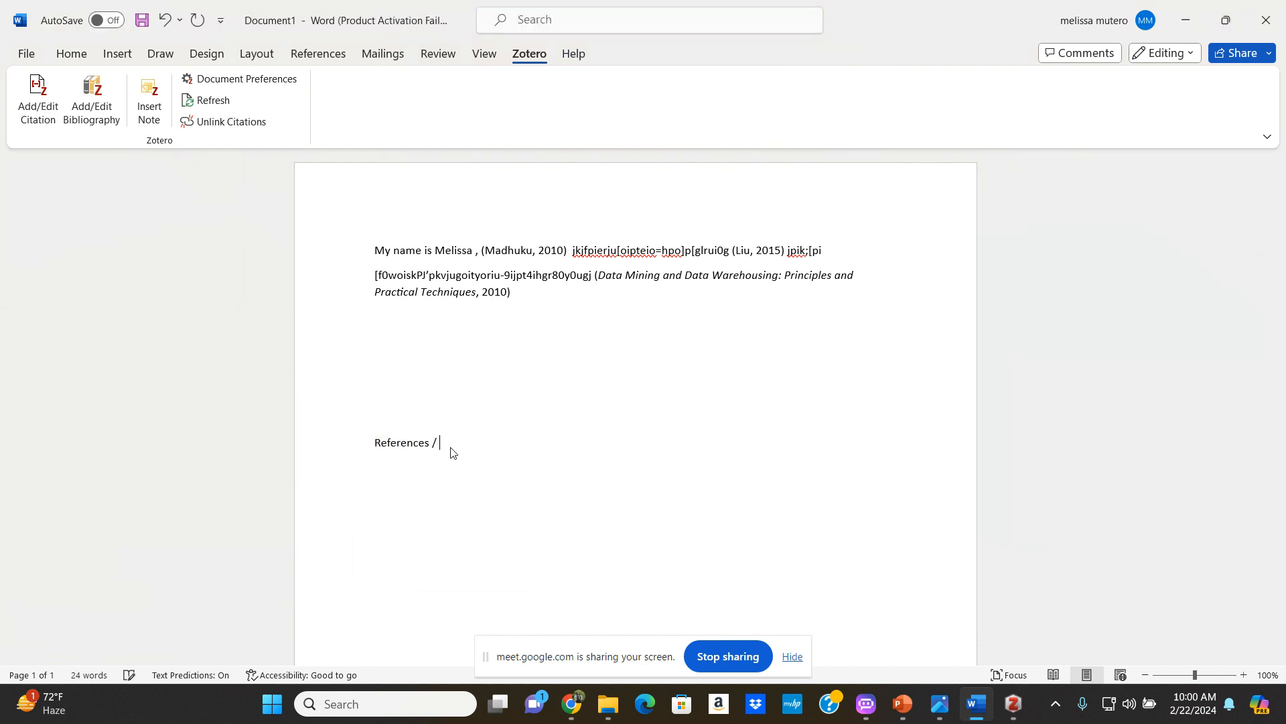
type("Bibliograpgy")
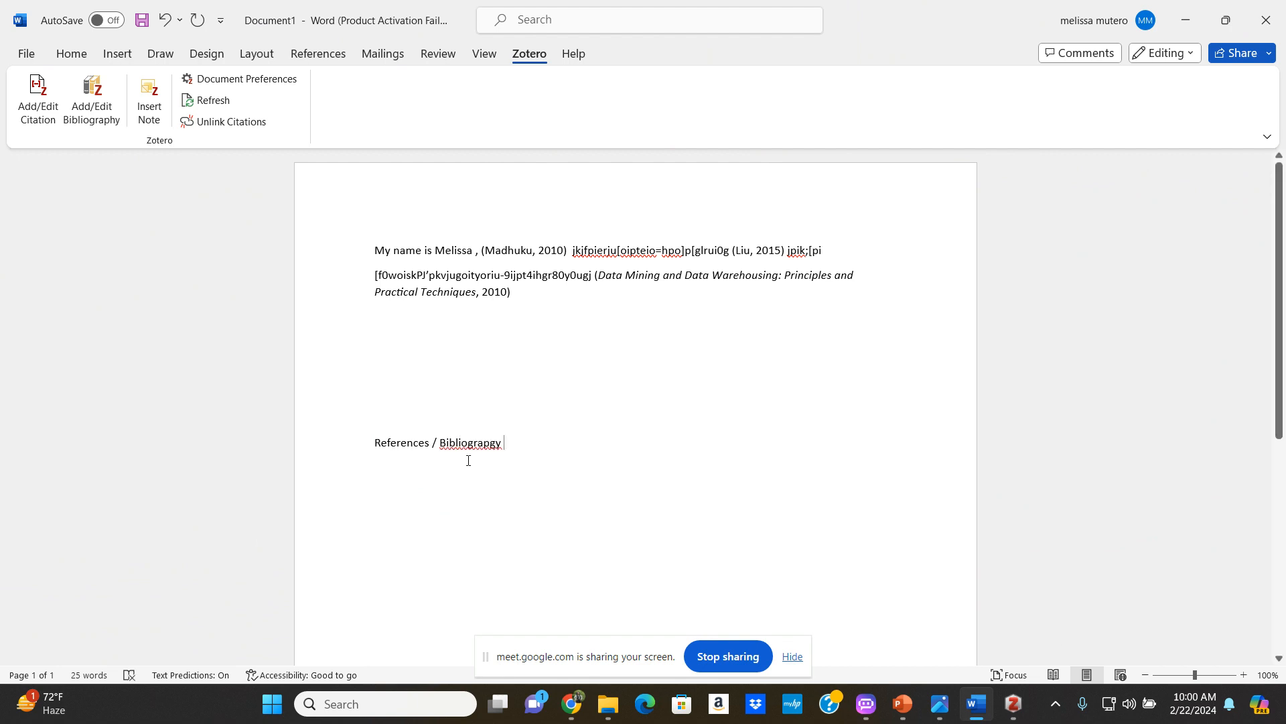
left_click(470, 440)
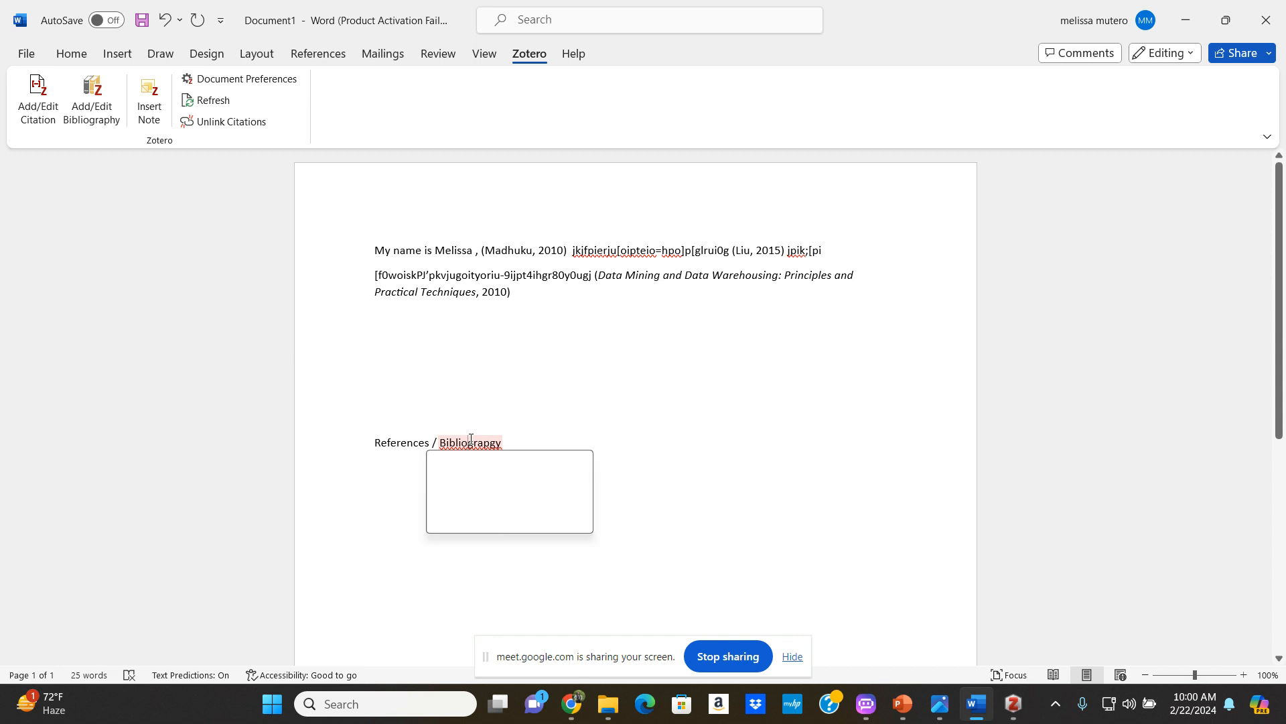
left_click(481, 493)
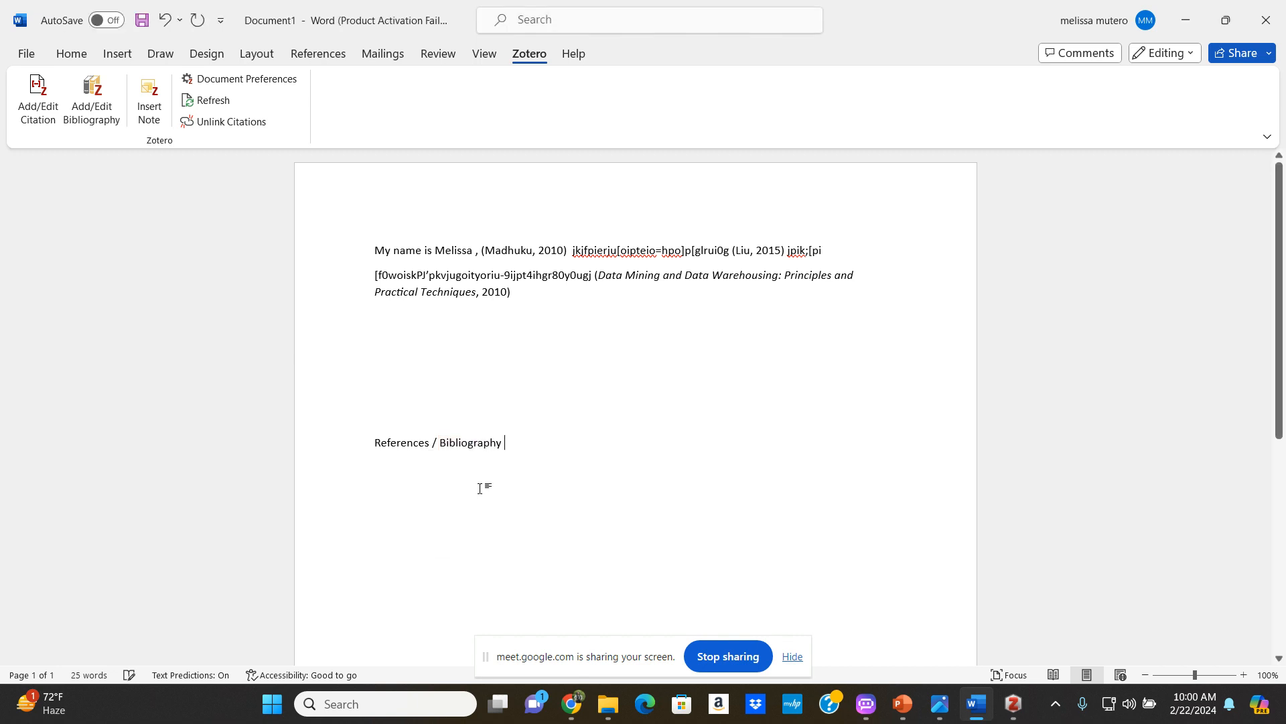
key("Return")
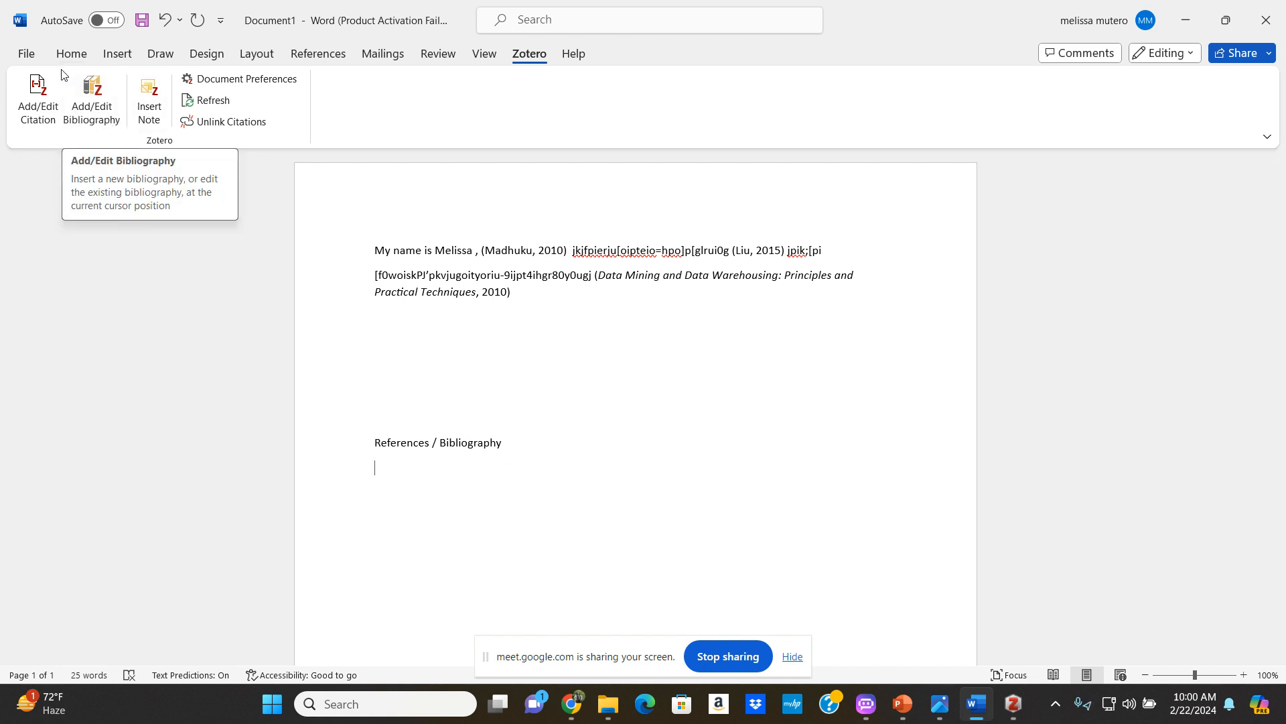
left_click(90, 113)
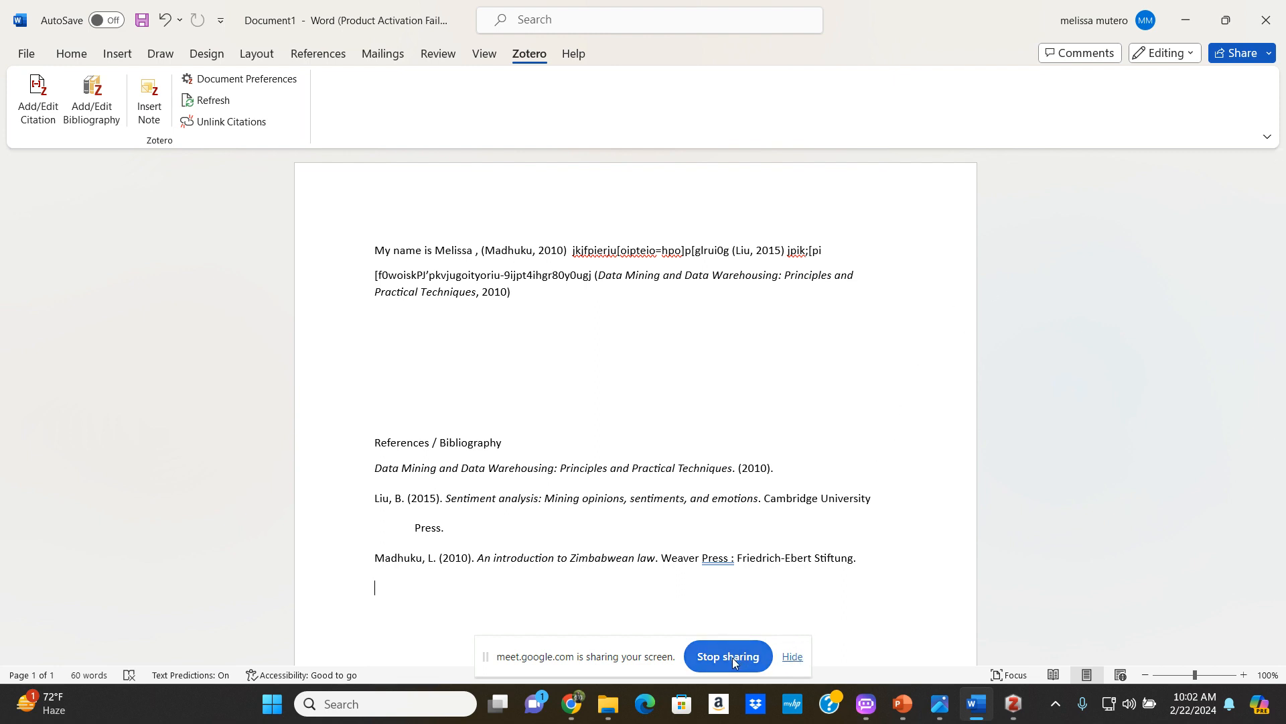
Switch to the Google Meet call and stop sharing the screen
left_click(572, 703)
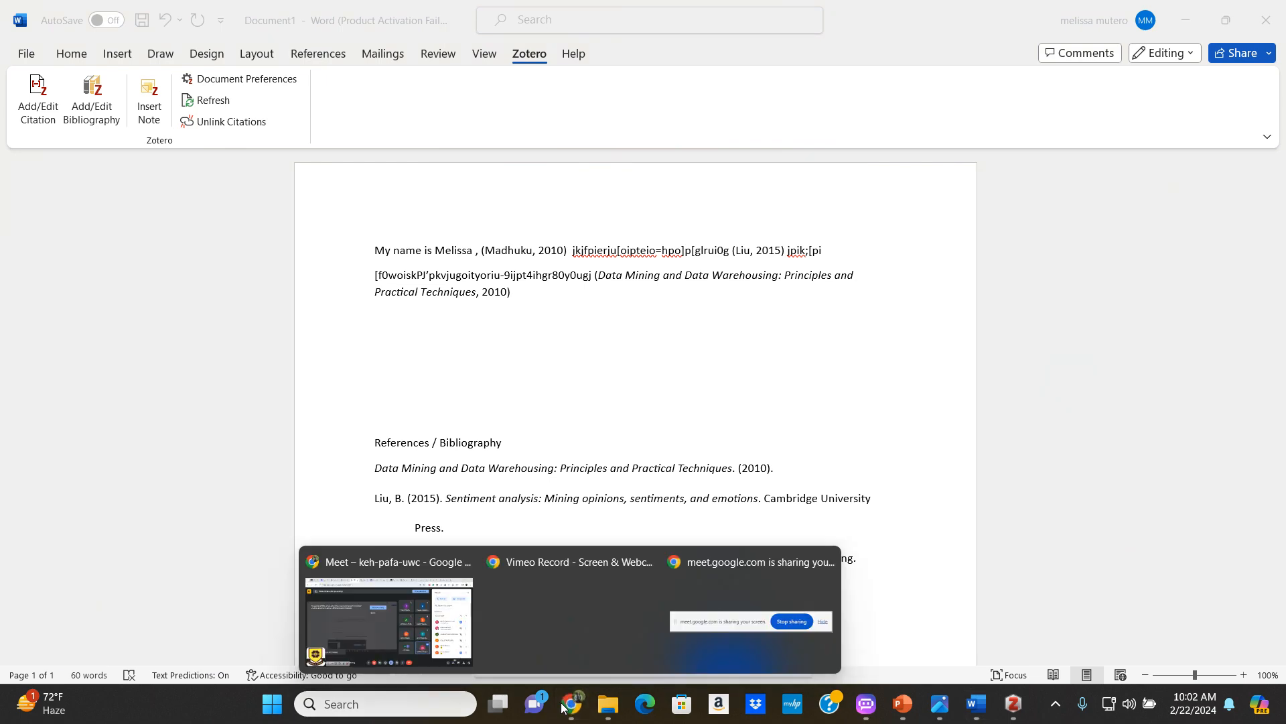
left_click(405, 605)
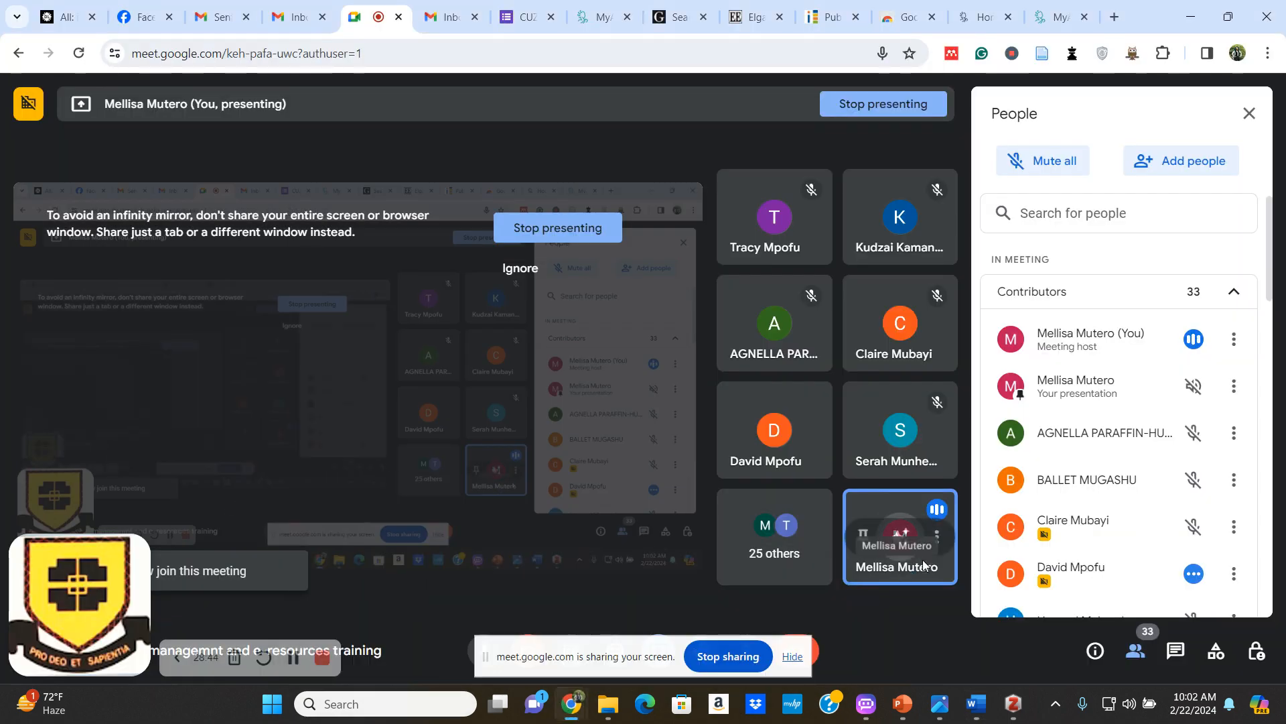
left_click(734, 661)
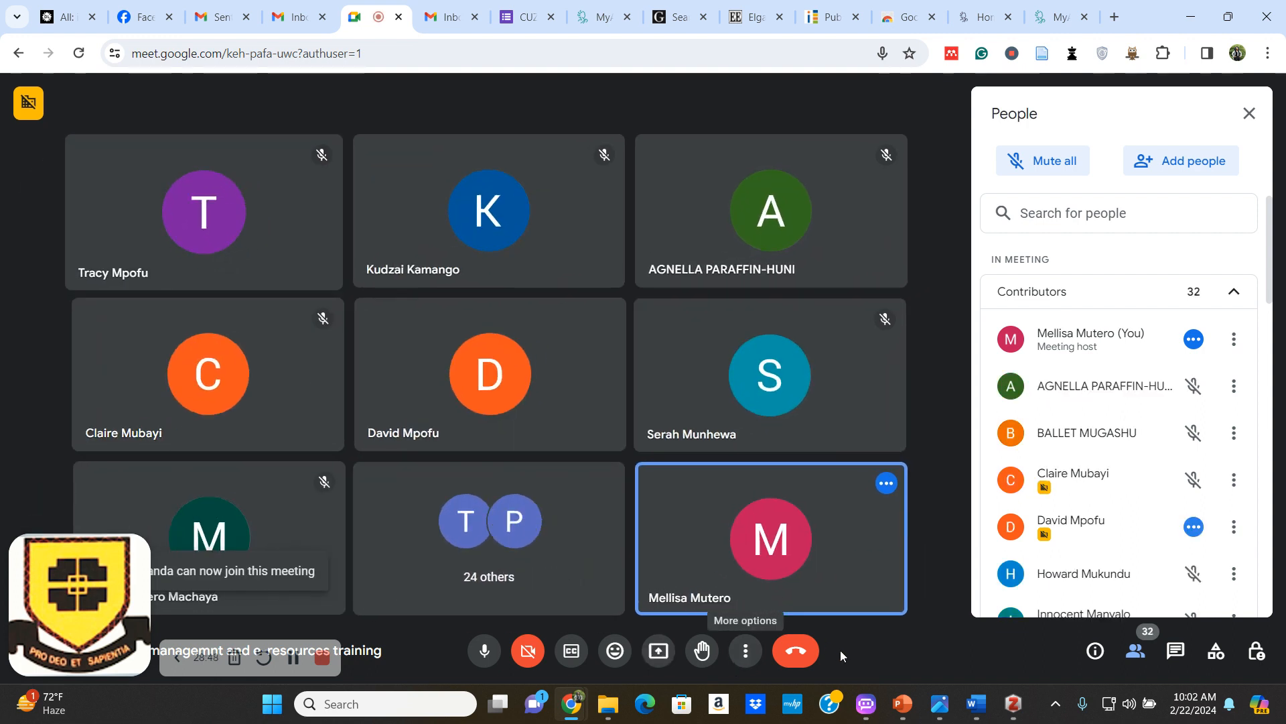